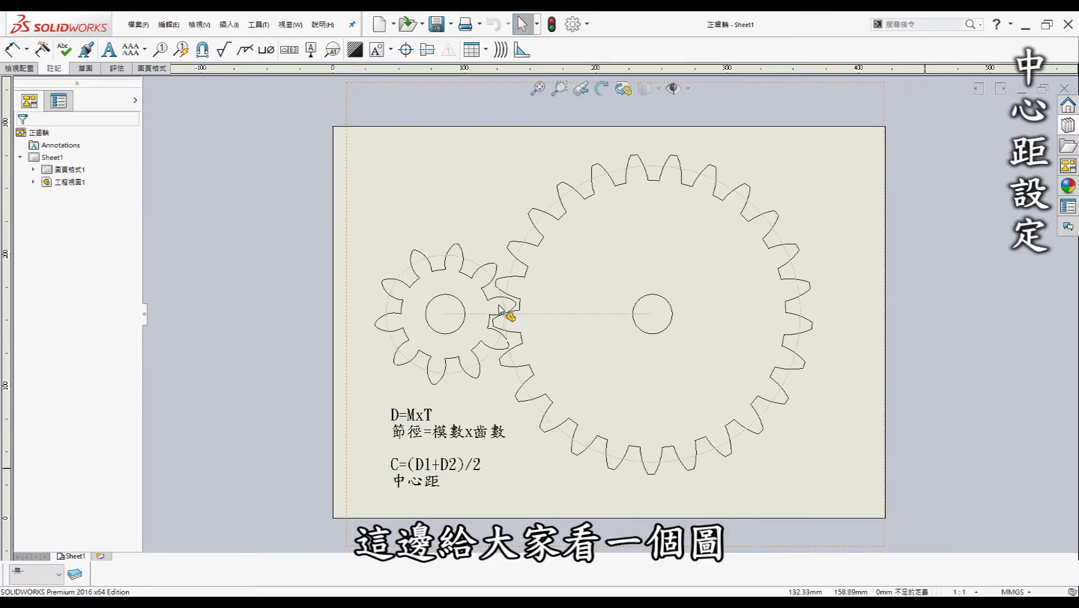
- Switch to the other open drawing, the 齒輪中心距參考 gear centre-distance reference sheet
{"action": "key", "text": "ctrl+n"}
- Bring up the 齒輪中心距參考 drawing showing the Ø60 and Ø30 spur-pair circles 45 apart
{"action": "key", "text": "Escape"}
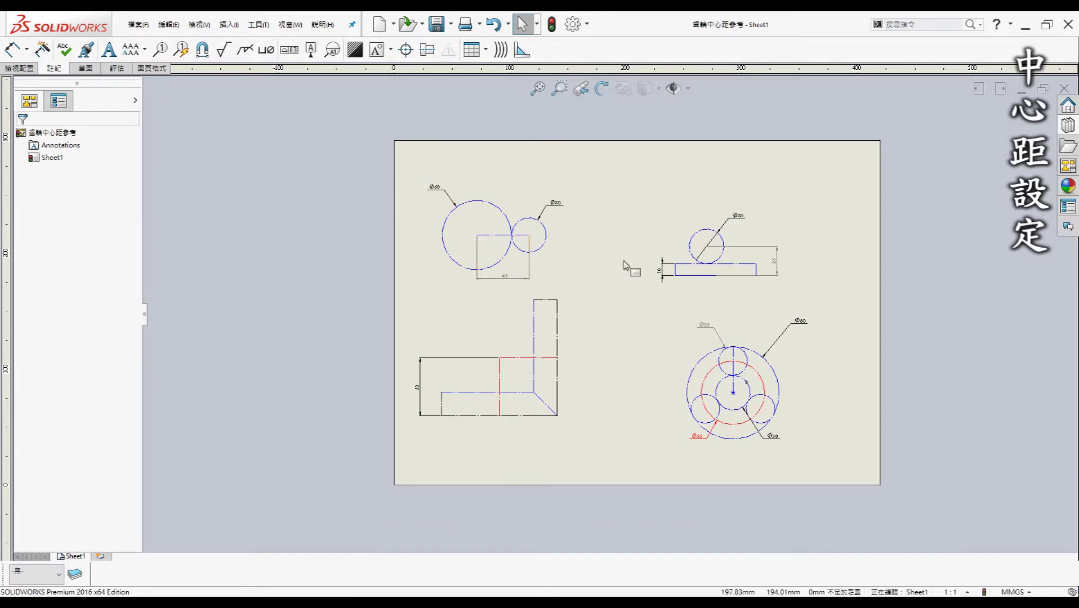
{"action": "scroll", "coordinate": [596, 231], "scroll_direction": "down", "scroll_amount": 2}
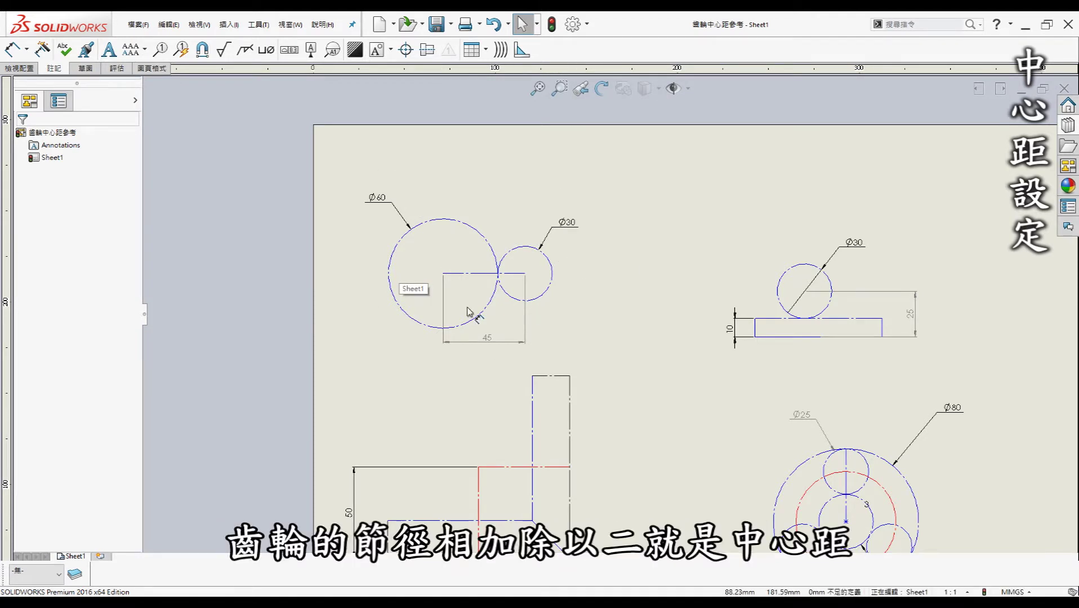
{"action": "scroll", "coordinate": [598, 452], "scroll_direction": "up", "scroll_amount": 4}
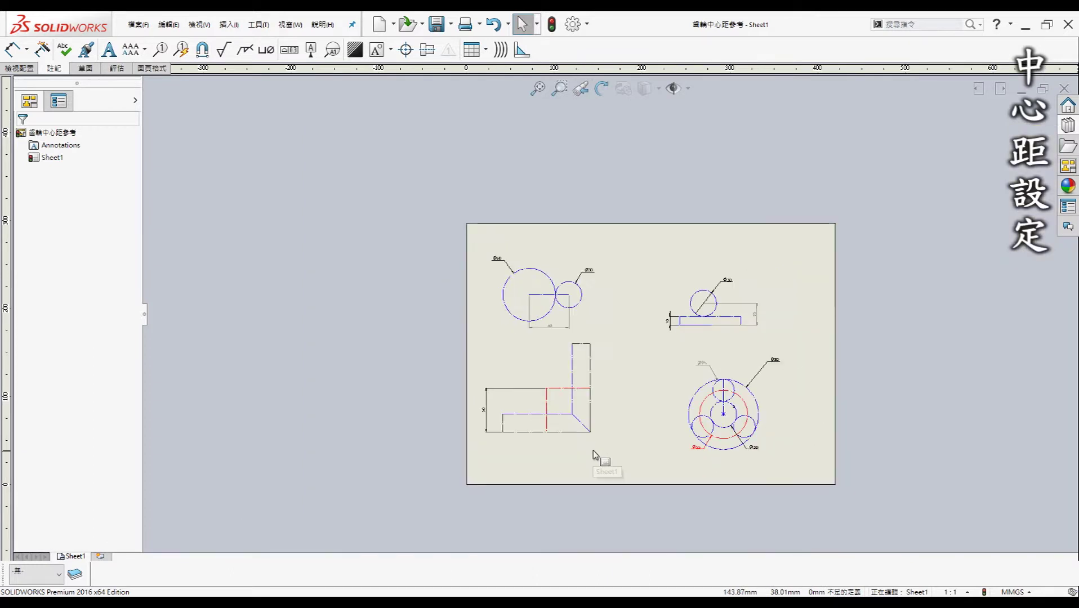
{"action": "scroll", "coordinate": [589, 426], "scroll_direction": "down", "scroll_amount": 3}
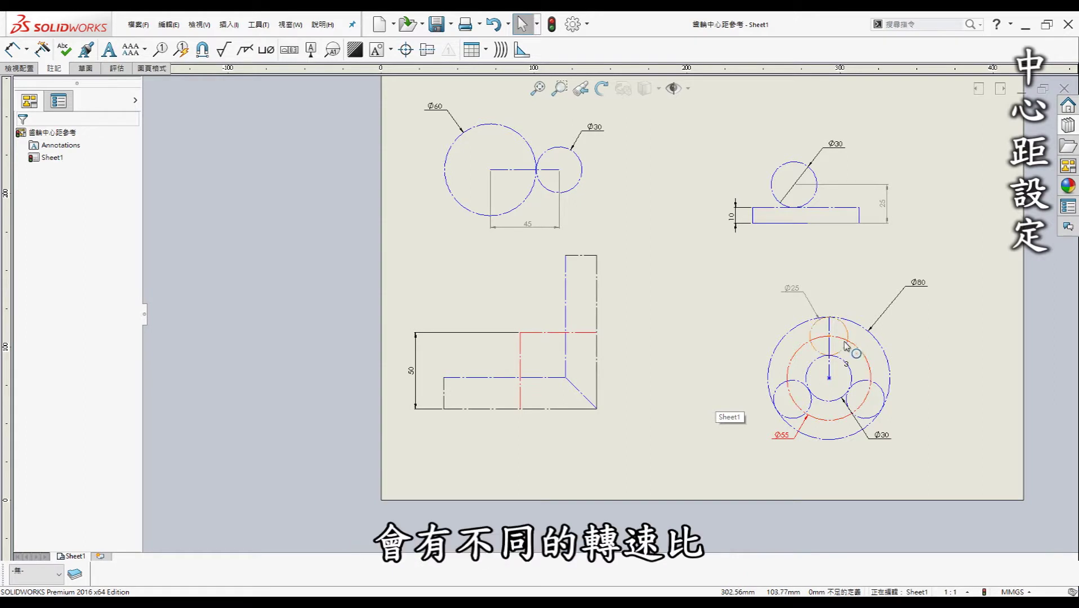
{"action": "key", "text": "f"}
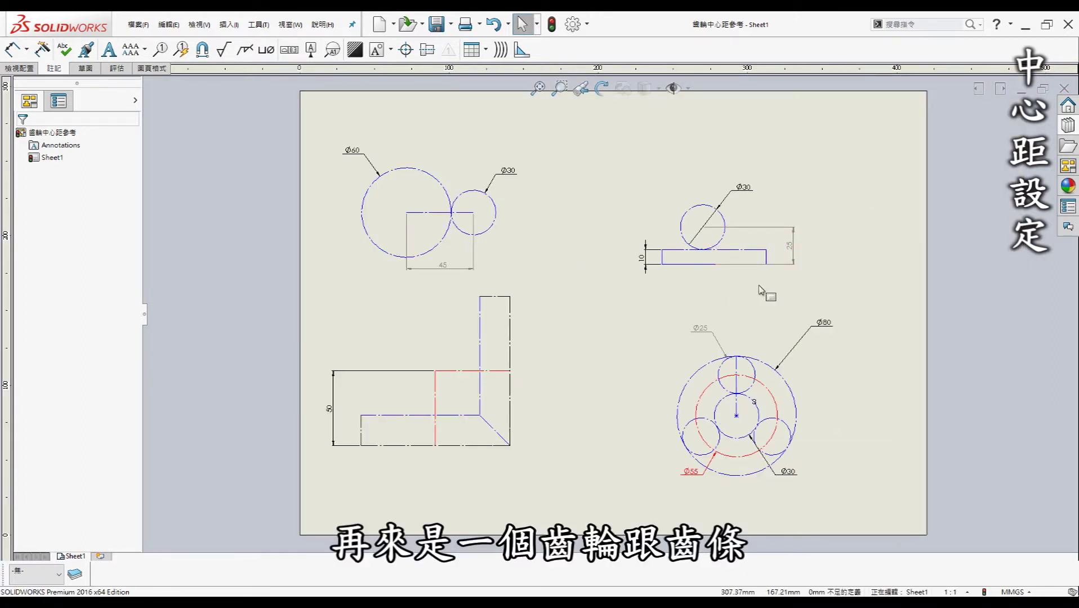
{"action": "scroll", "coordinate": [747, 237], "scroll_direction": "down", "scroll_amount": 2}
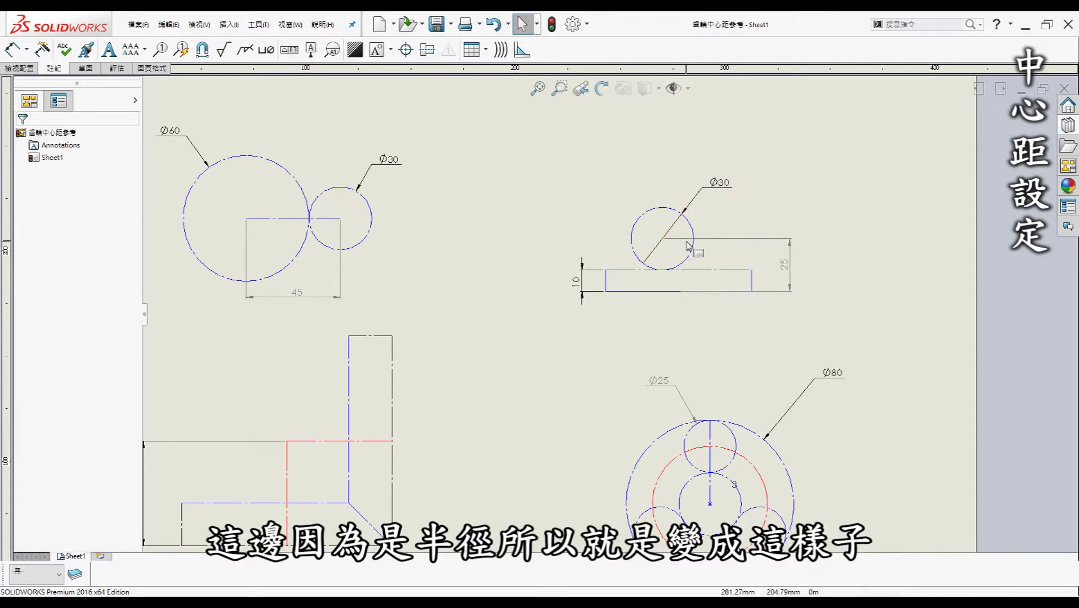
{"action": "scroll", "coordinate": [630, 344], "scroll_direction": "up", "scroll_amount": 2}
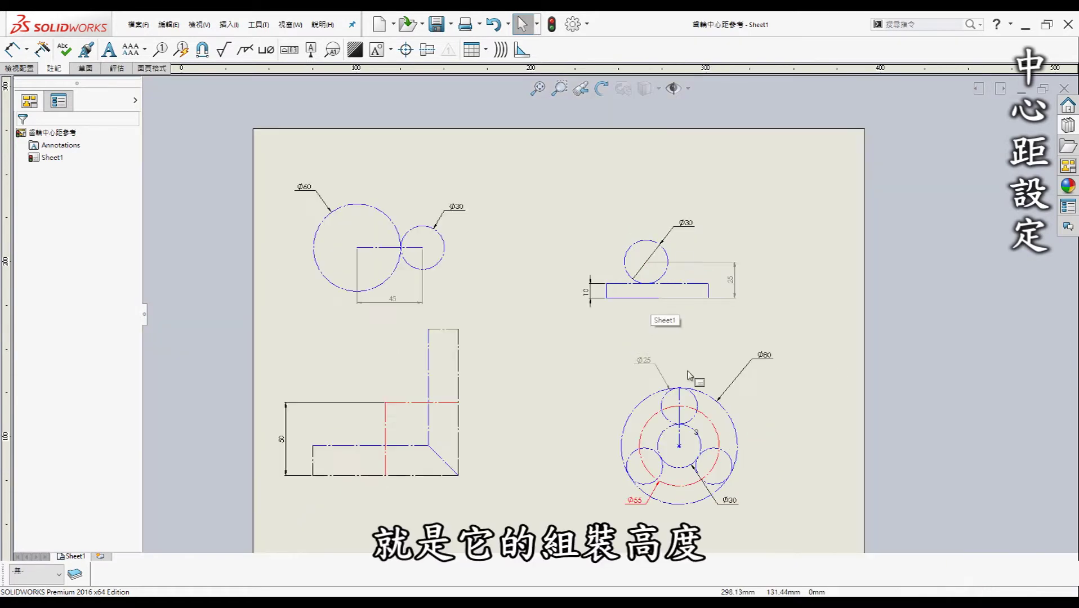
{"action": "scroll", "coordinate": [571, 369], "scroll_direction": "up", "scroll_amount": 1}
{"action": "scroll", "coordinate": [594, 356], "scroll_direction": "down", "scroll_amount": 1}
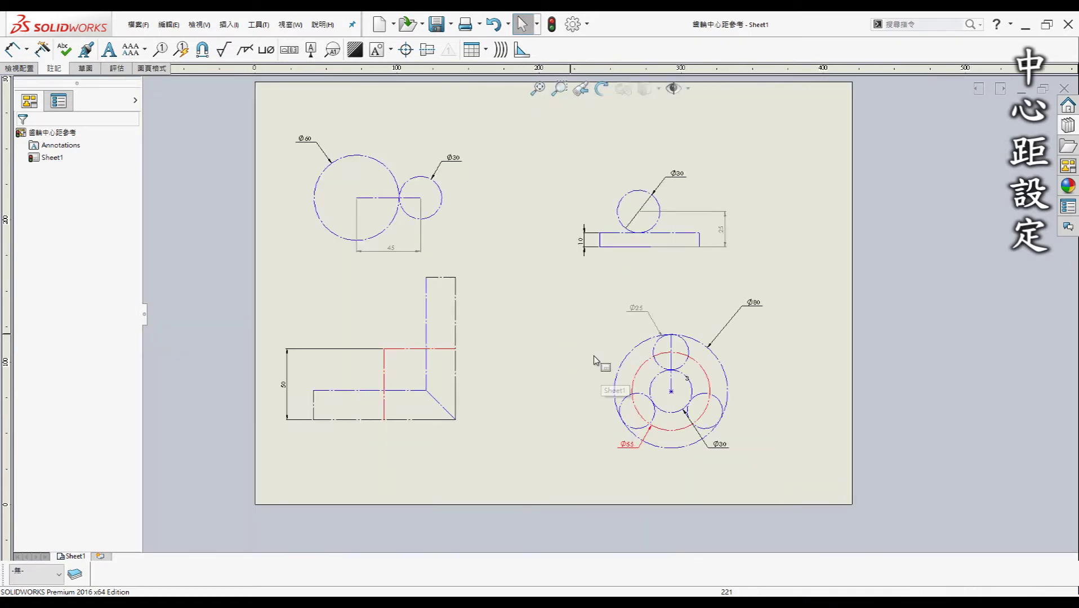
{"action": "scroll", "coordinate": [638, 370], "scroll_direction": "down", "scroll_amount": 2}
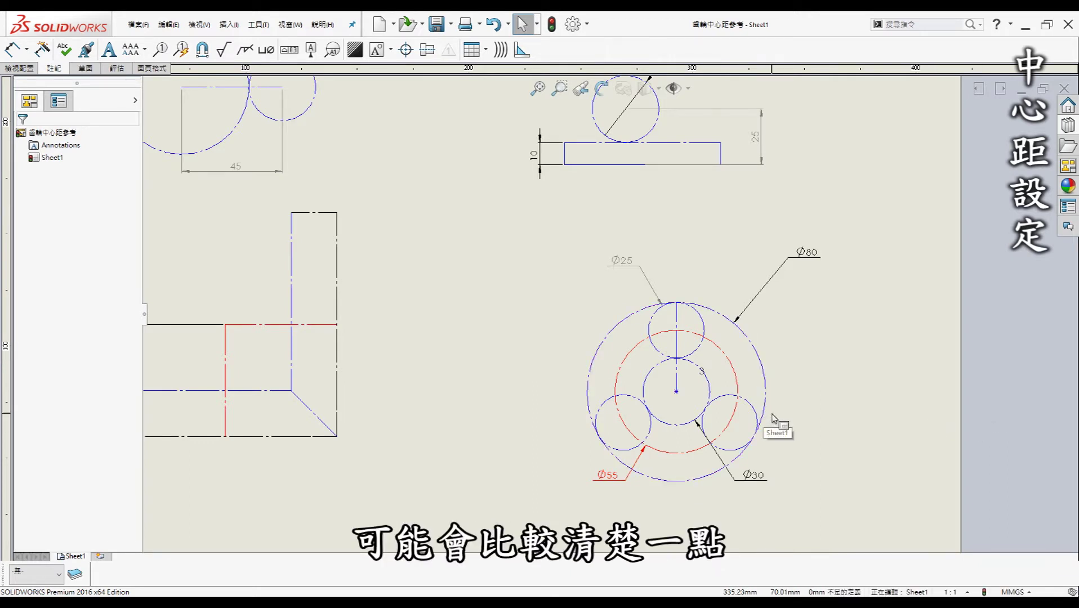
- Zoom around the reference sheet to review its four gear centre-distance sketches
{"action": "scroll", "coordinate": [732, 395], "scroll_direction": "up", "scroll_amount": 2}
{"action": "scroll", "coordinate": [620, 338], "scroll_direction": "up", "scroll_amount": 2}
{"action": "scroll", "coordinate": [507, 259], "scroll_direction": "up", "scroll_amount": 2}
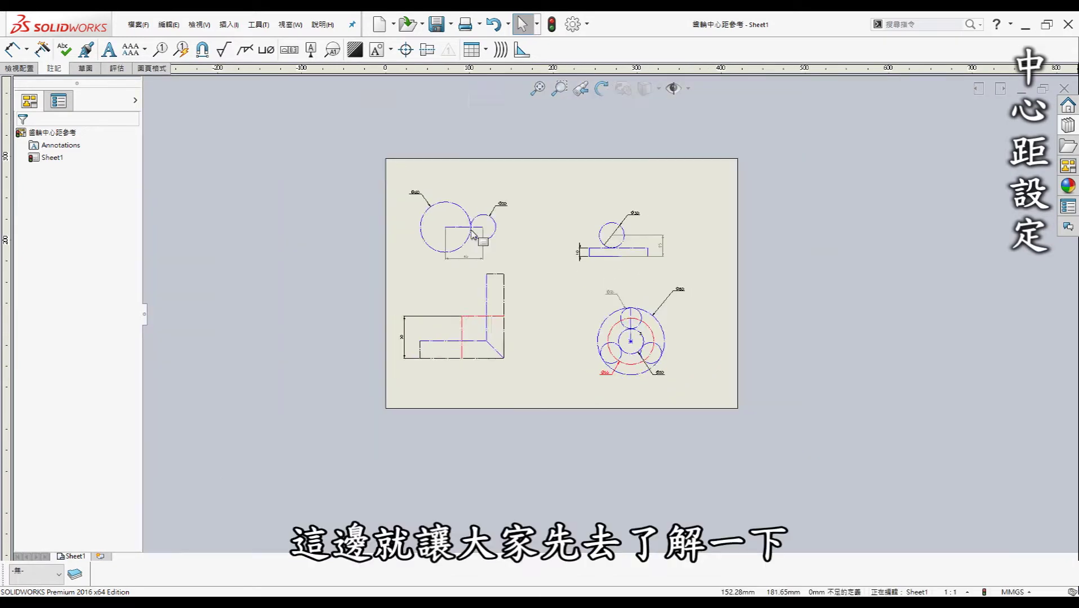
{"action": "scroll", "coordinate": [855, 221], "scroll_direction": "down", "scroll_amount": 2}
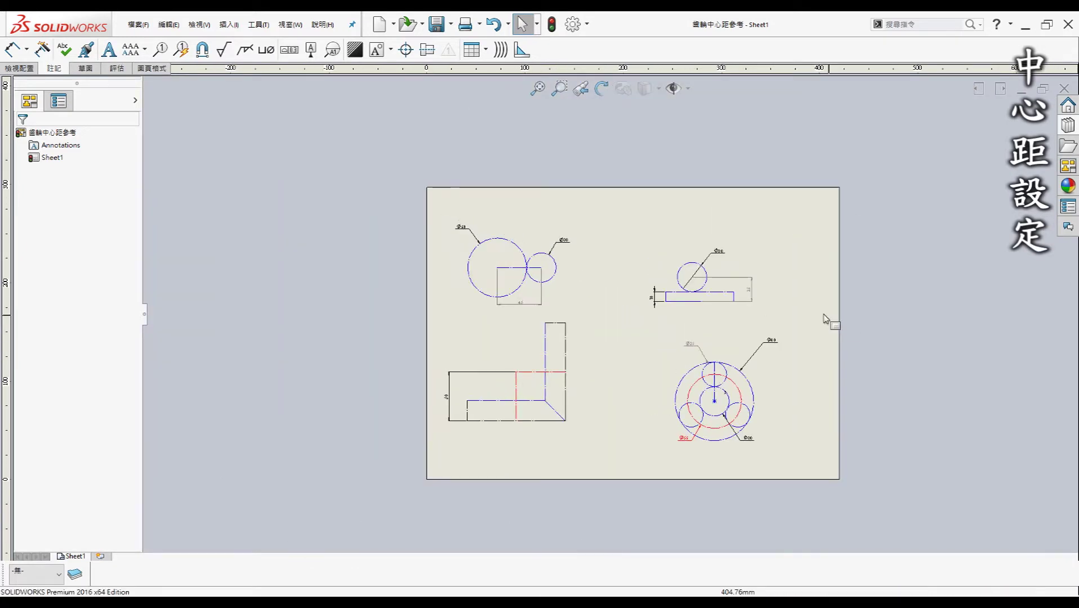
{"action": "scroll", "coordinate": [788, 303], "scroll_direction": "down", "scroll_amount": 1}
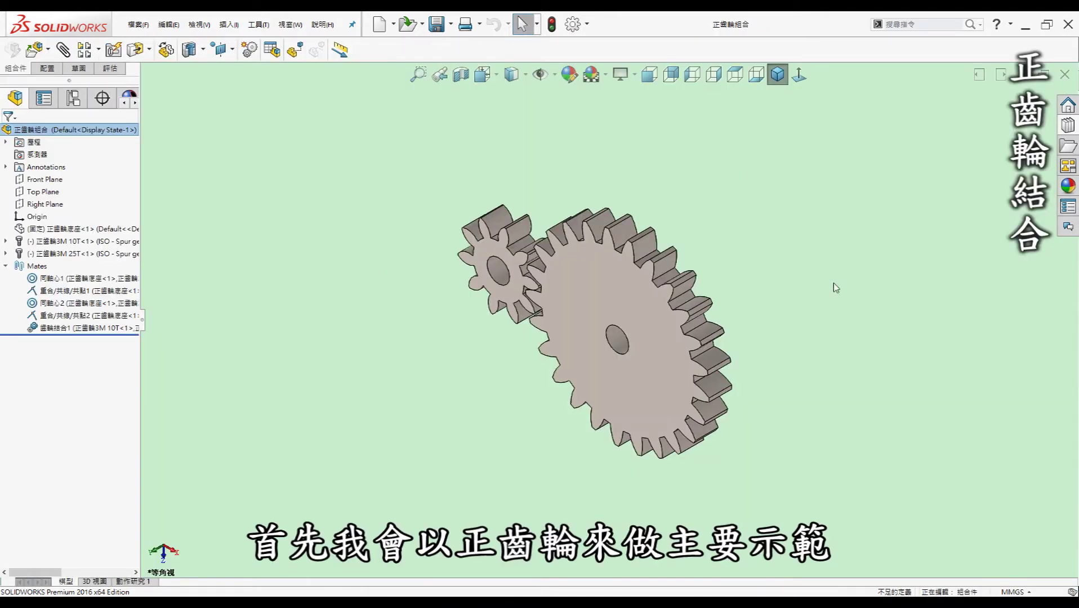
- View the spur gears from the Front, highlight the 正齒輪底座 base's shafts, and pick the gear mate
{"action": "key", "text": "ctrl+1"}
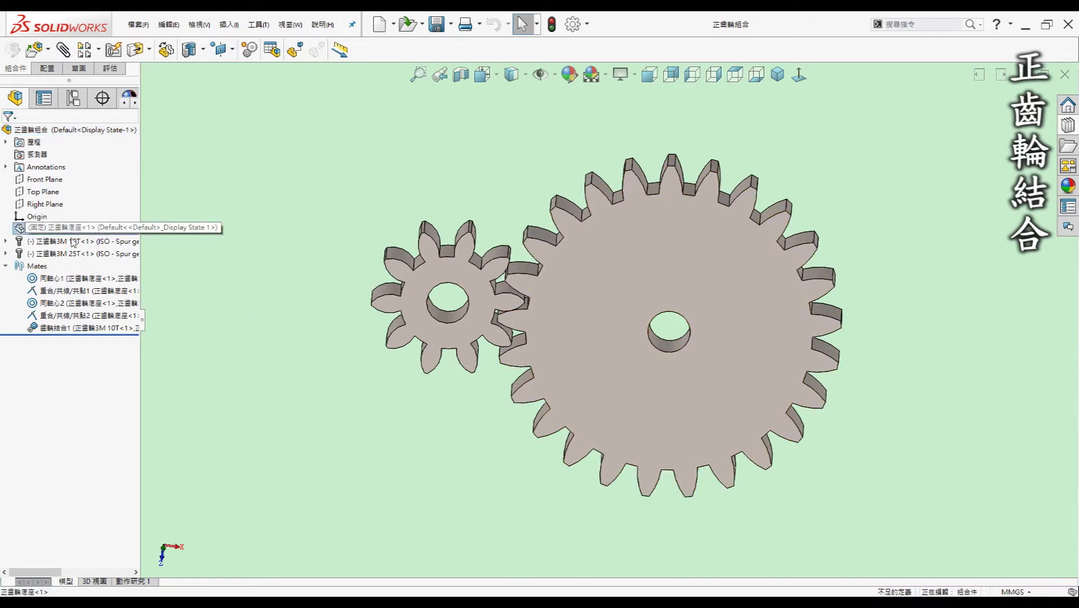
{"action": "left_click", "coordinate": [100, 230]}
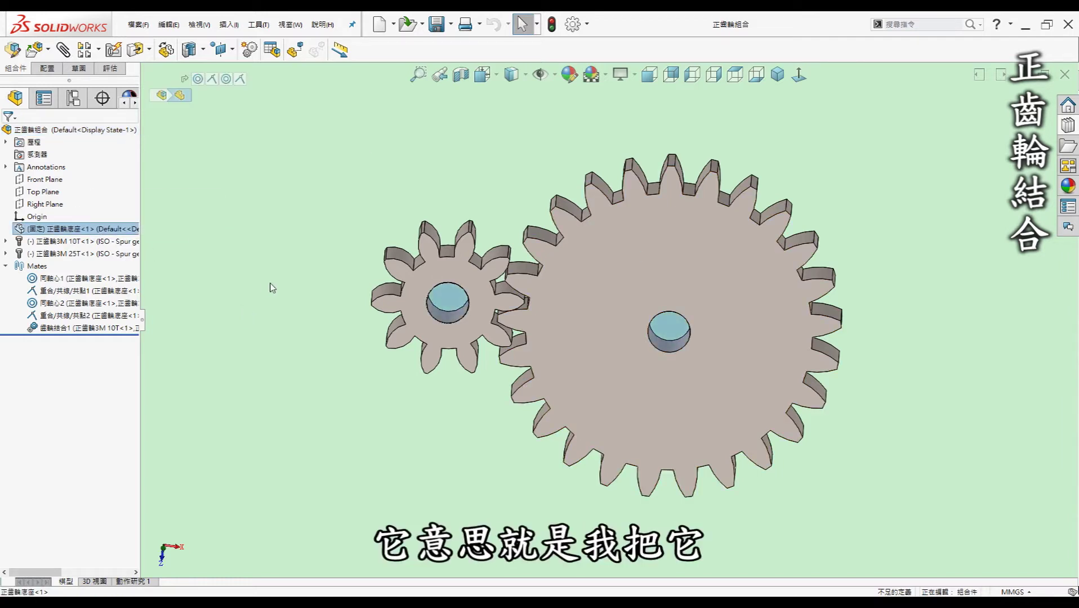
{"action": "left_click", "coordinate": [276, 265]}
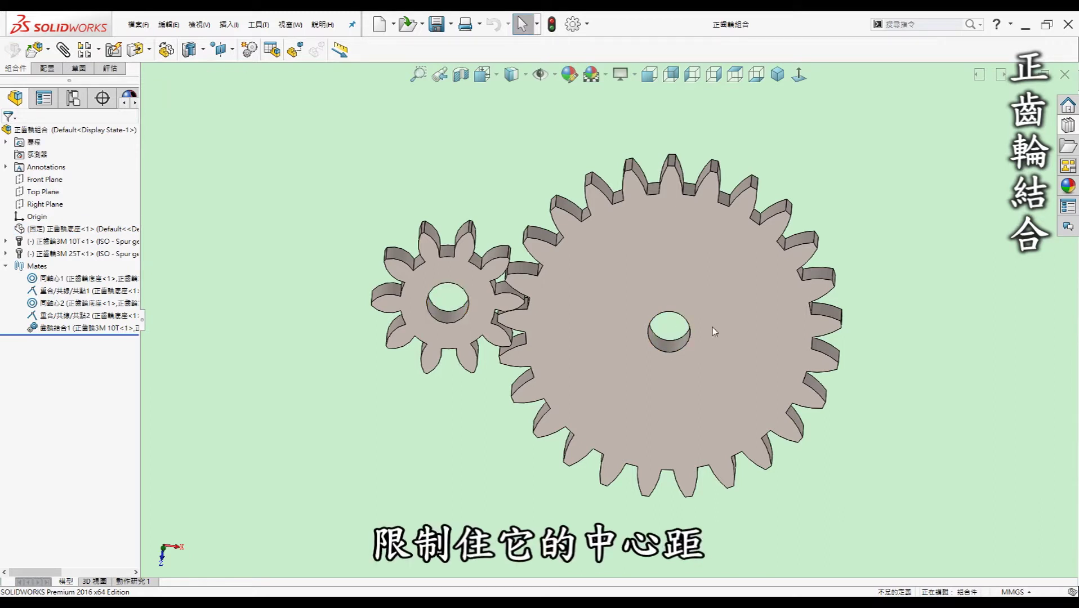
{"action": "left_click", "coordinate": [63, 228]}
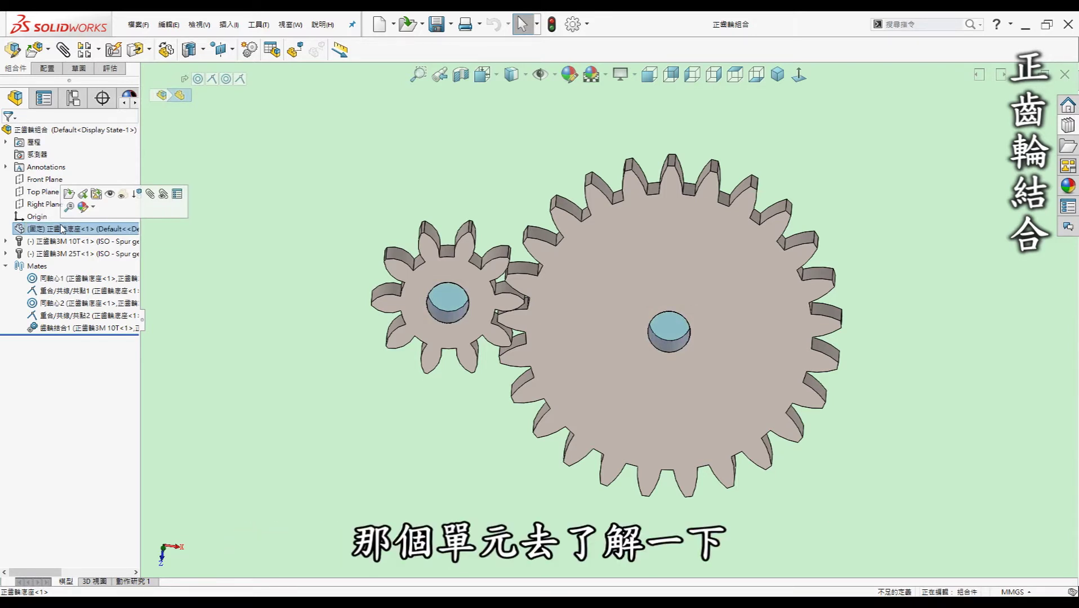
{"action": "left_click", "coordinate": [301, 194]}
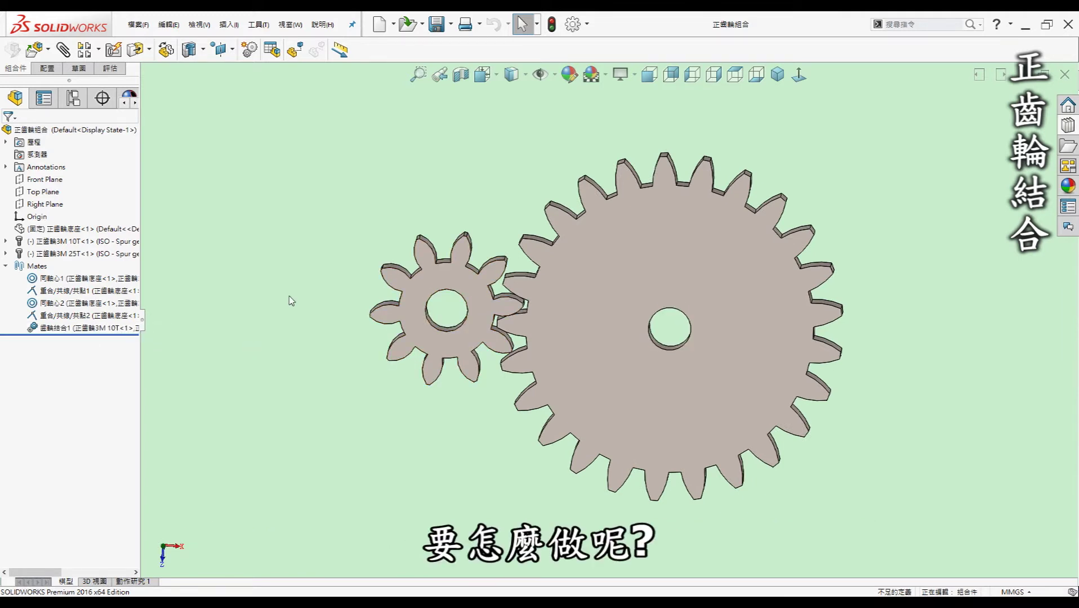
{"action": "left_click", "coordinate": [93, 329]}
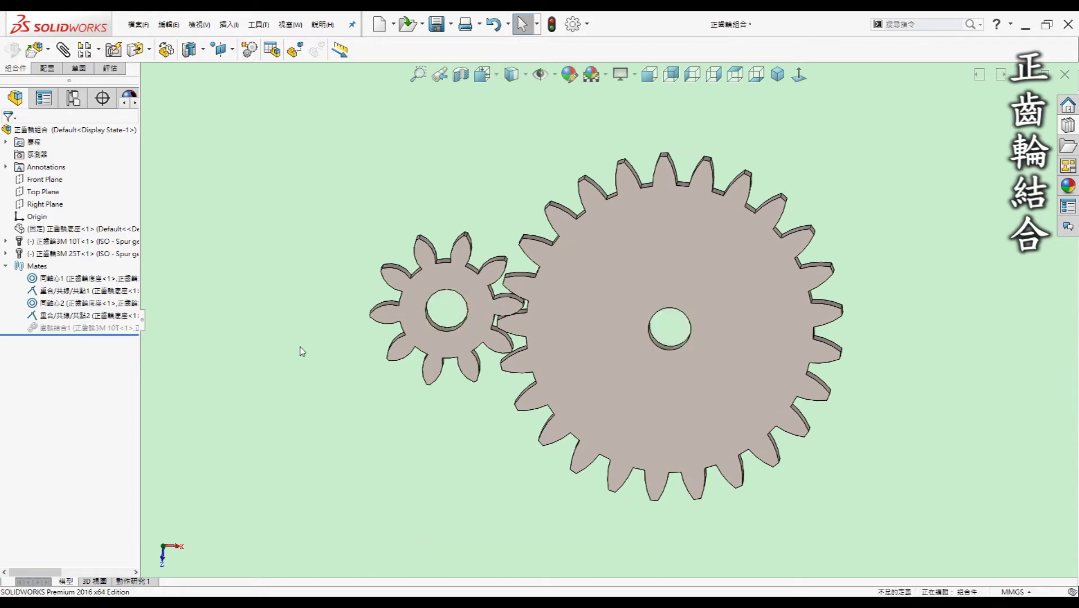
- Rotate the large 25T gear slightly about its axis by hand
{"action": "scroll", "coordinate": [474, 274], "scroll_direction": "down", "scroll_amount": 5}
{"action": "scroll", "coordinate": [395, 265], "scroll_direction": "up", "scroll_amount": 2}
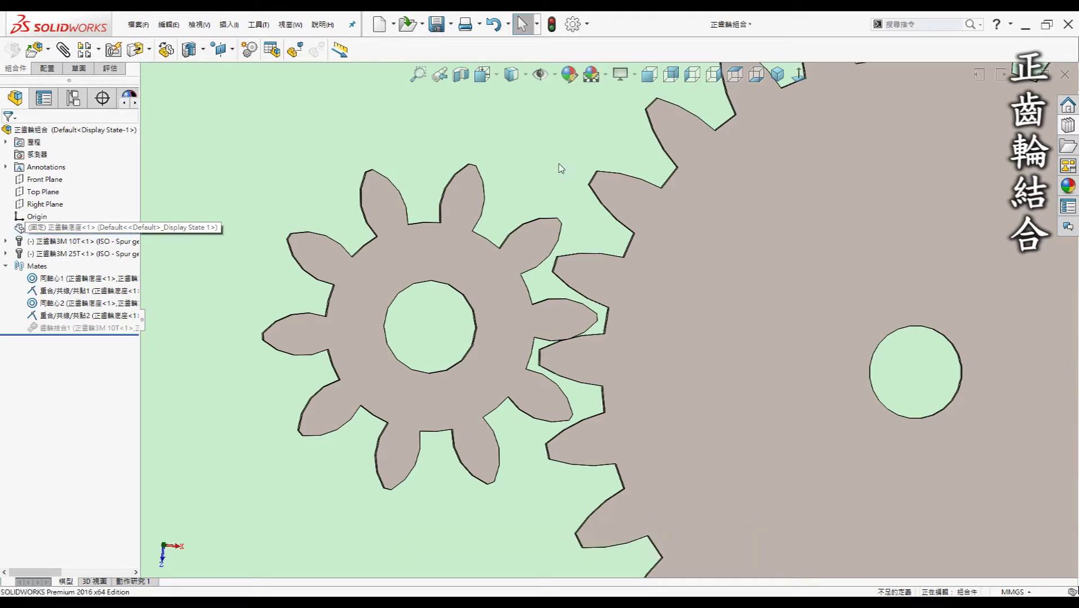
{"action": "scroll", "coordinate": [535, 161], "scroll_direction": "up", "scroll_amount": 1}
{"action": "scroll", "coordinate": [535, 155], "scroll_direction": "up", "scroll_amount": 2}
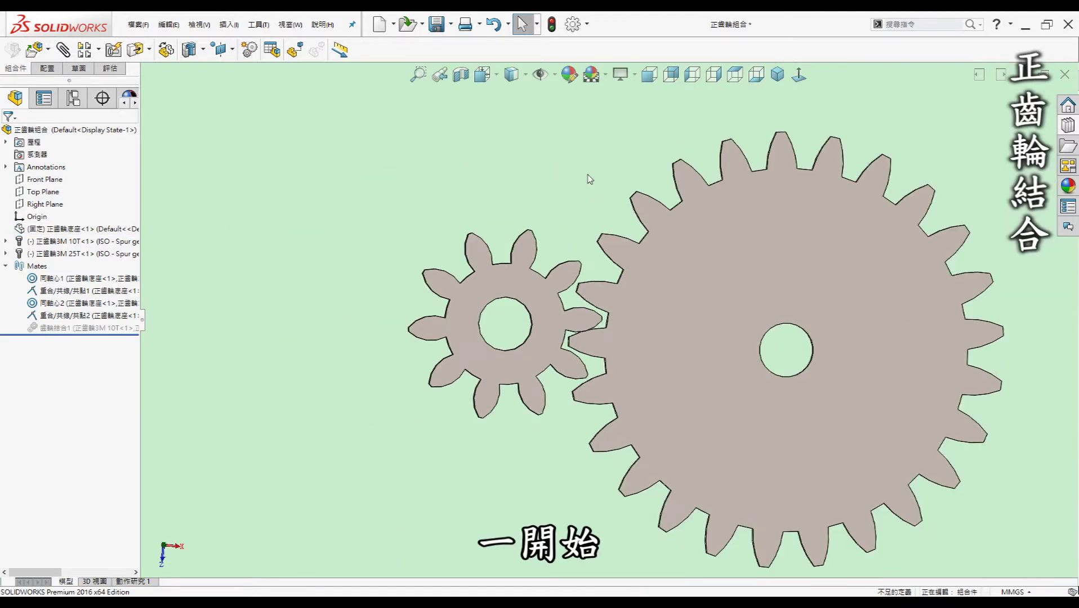
{"action": "scroll", "coordinate": [554, 315], "scroll_direction": "down", "scroll_amount": 2}
{"action": "scroll", "coordinate": [552, 324], "scroll_direction": "down", "scroll_amount": 2}
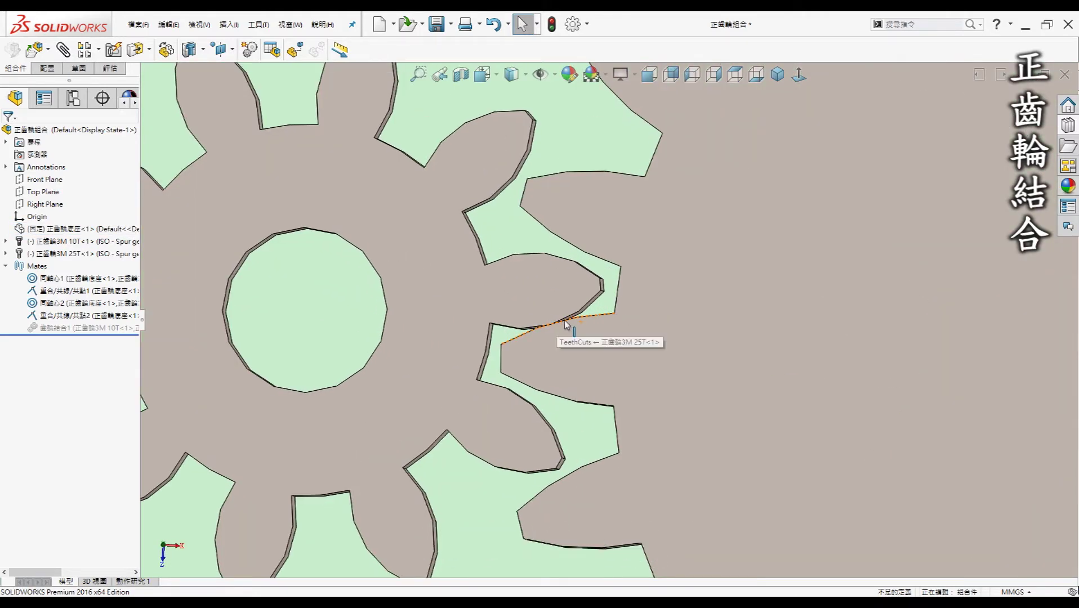
{"action": "left_click", "coordinate": [569, 330]}
{"action": "left_click_drag", "start_coordinate": [569, 353], "coordinate": [582, 339]}
{"action": "key", "text": "Escape"}
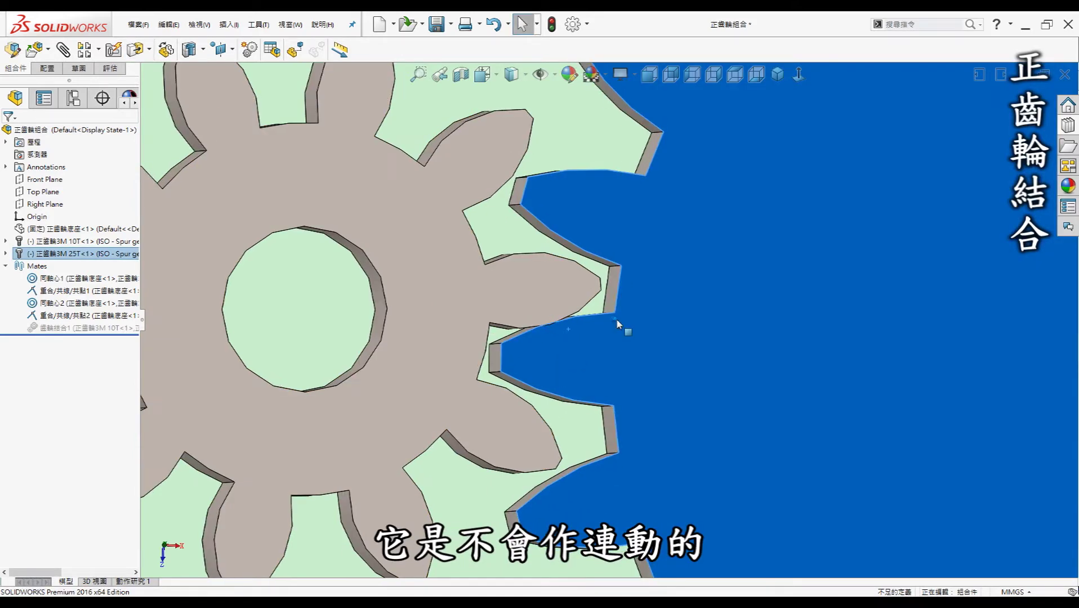
{"action": "left_click", "coordinate": [512, 236]}
- Turn the small 10T gear back and forth to check the mesh
{"action": "scroll", "coordinate": [578, 292], "scroll_direction": "down", "scroll_amount": 3}
{"action": "scroll", "coordinate": [578, 293], "scroll_direction": "up", "scroll_amount": 2}
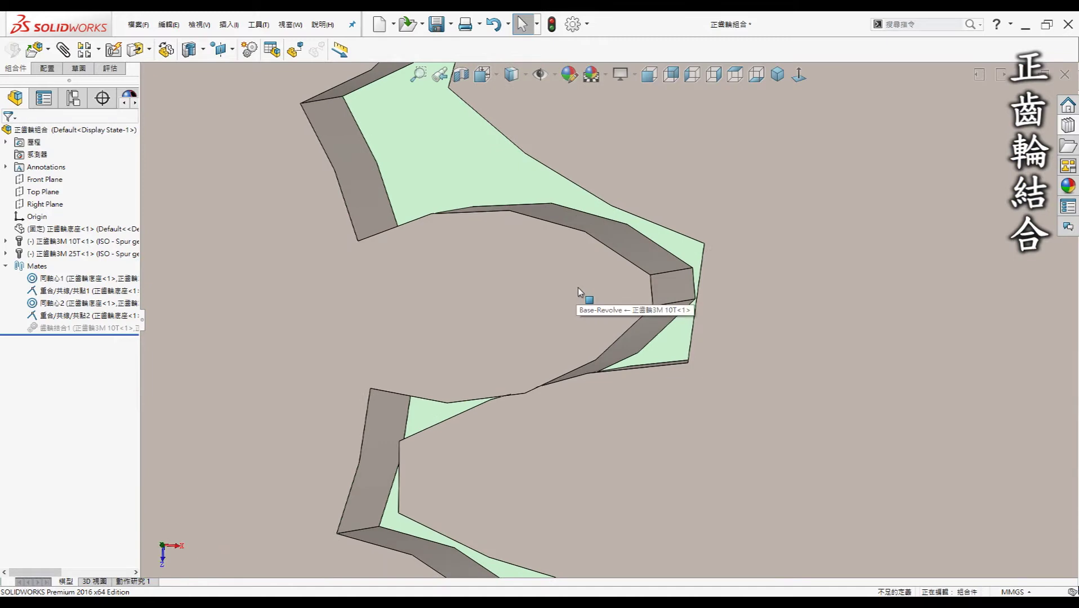
{"action": "scroll", "coordinate": [563, 304], "scroll_direction": "up", "scroll_amount": 3}
{"action": "scroll", "coordinate": [562, 307], "scroll_direction": "up", "scroll_amount": 1}
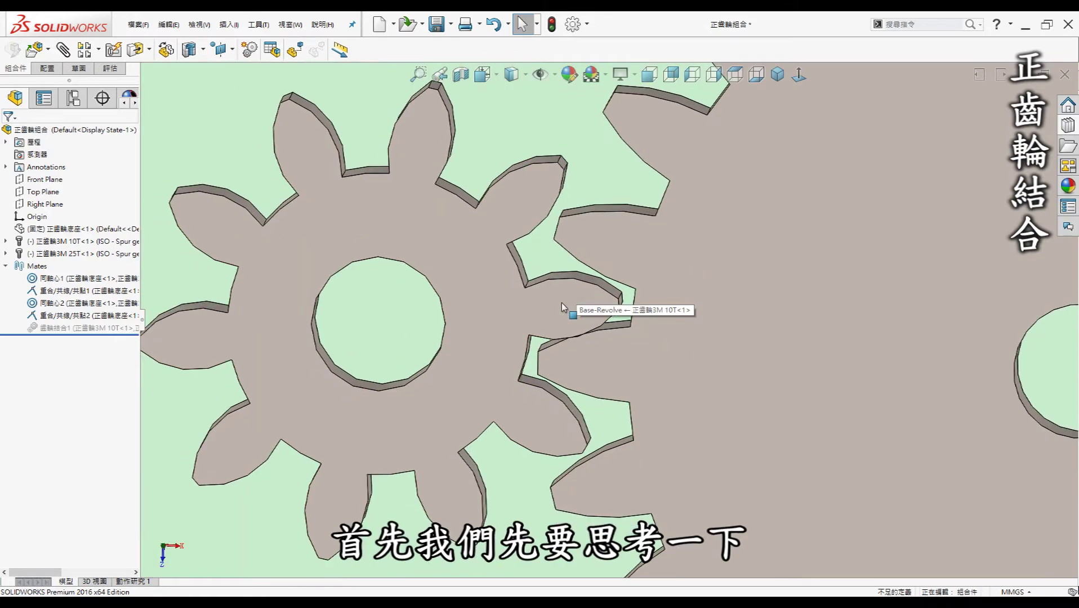
{"action": "left_click", "coordinate": [559, 325]}
{"action": "mouse_move", "coordinate": [559, 326]}
{"action": "left_mouse_down"}
{"action": "mouse_move", "coordinate": [559, 301]}
{"action": "mouse_move", "coordinate": [555, 315]}
{"action": "left_mouse_up"}
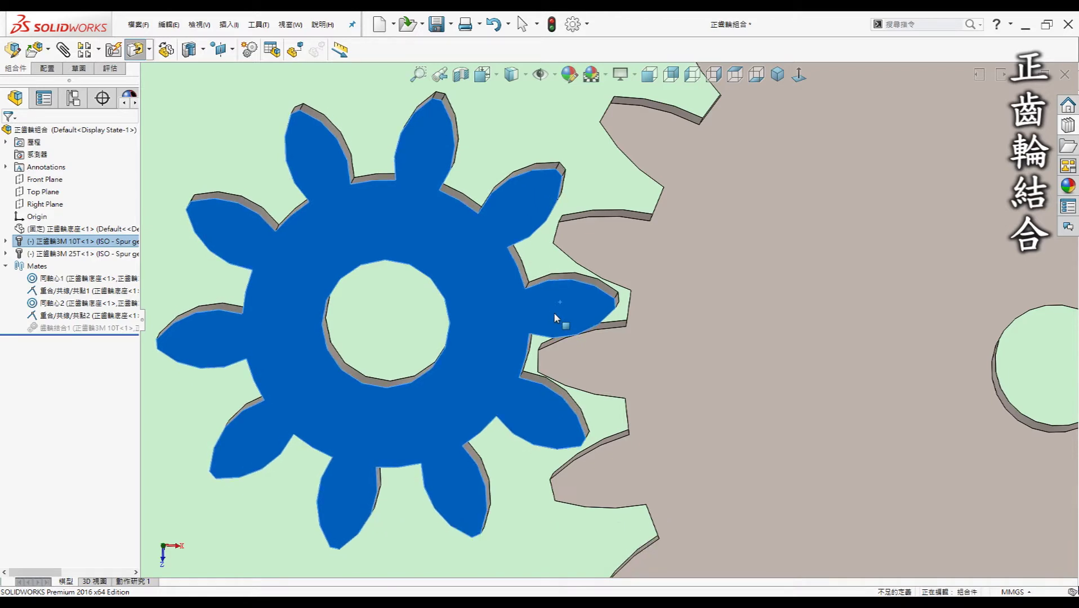
{"action": "scroll", "coordinate": [557, 319], "scroll_direction": "down", "scroll_amount": 3}
{"action": "scroll", "coordinate": [597, 349], "scroll_direction": "down", "scroll_amount": 3}
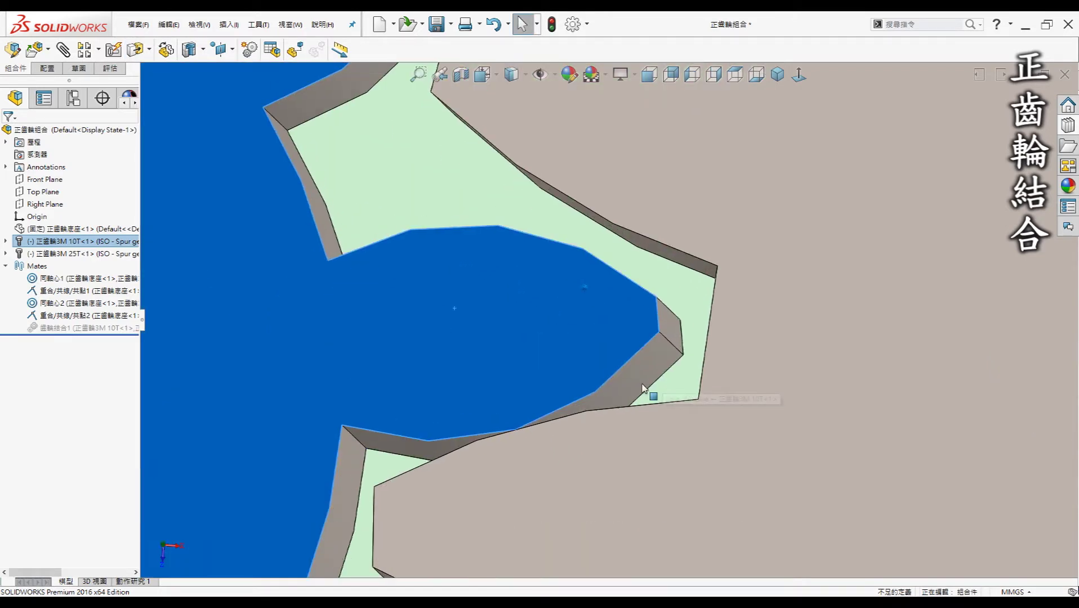
{"action": "left_click", "coordinate": [630, 388]}
- Select the touching tooth faces of the 10T and 25T gears for a mate
{"action": "left_click", "coordinate": [630, 387]}
{"action": "middle_click_drag", "start_coordinate": [630, 388], "coordinate": [630, 355]}
{"action": "left_click", "coordinate": [627, 346], "text": "ctrl"}
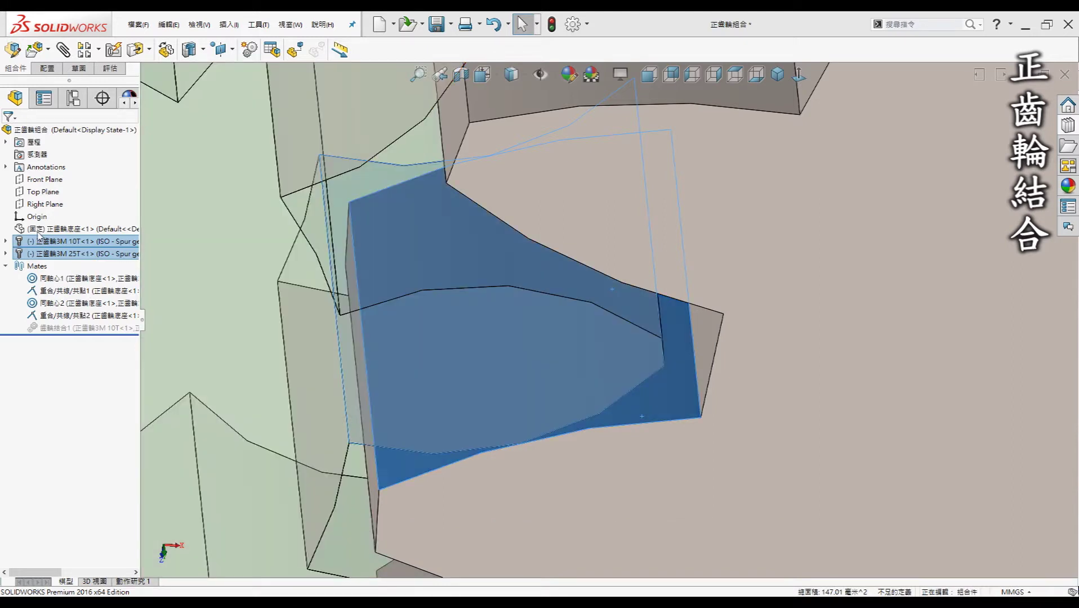
{"action": "left_click", "coordinate": [63, 49]}
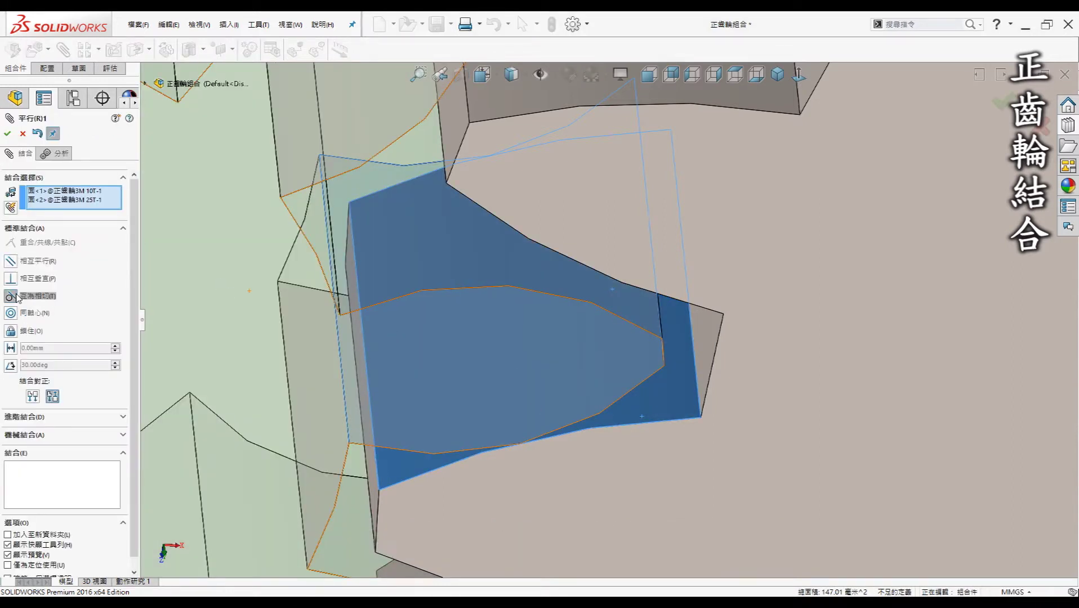
- Add a tangent mate between the 10T and 25T tooth faces and zoom over the teeth
{"action": "left_click", "coordinate": [11, 296]}
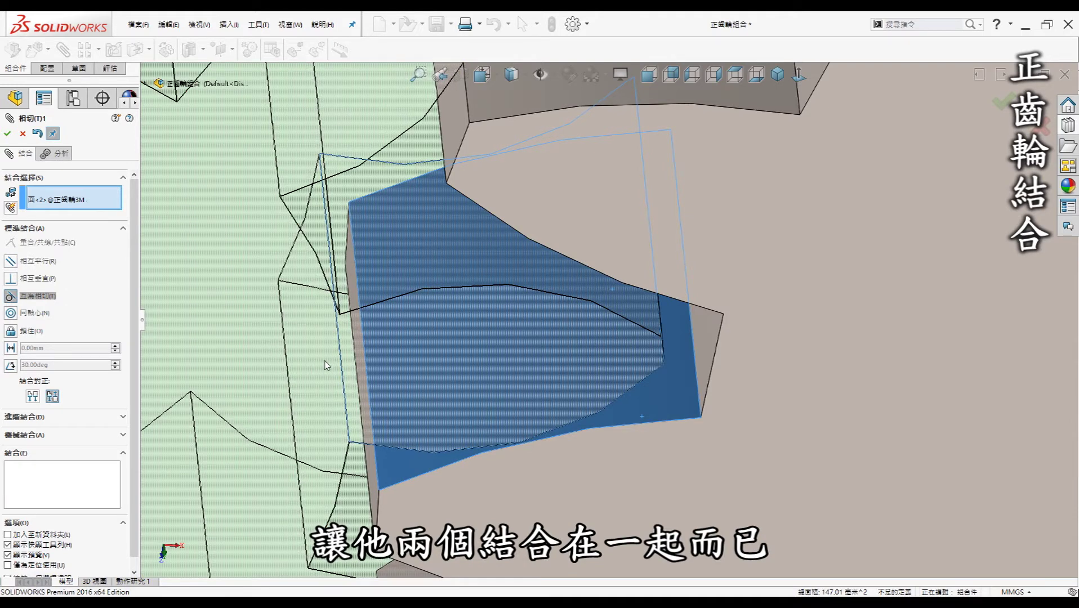
{"action": "left_click", "coordinate": [8, 135]}
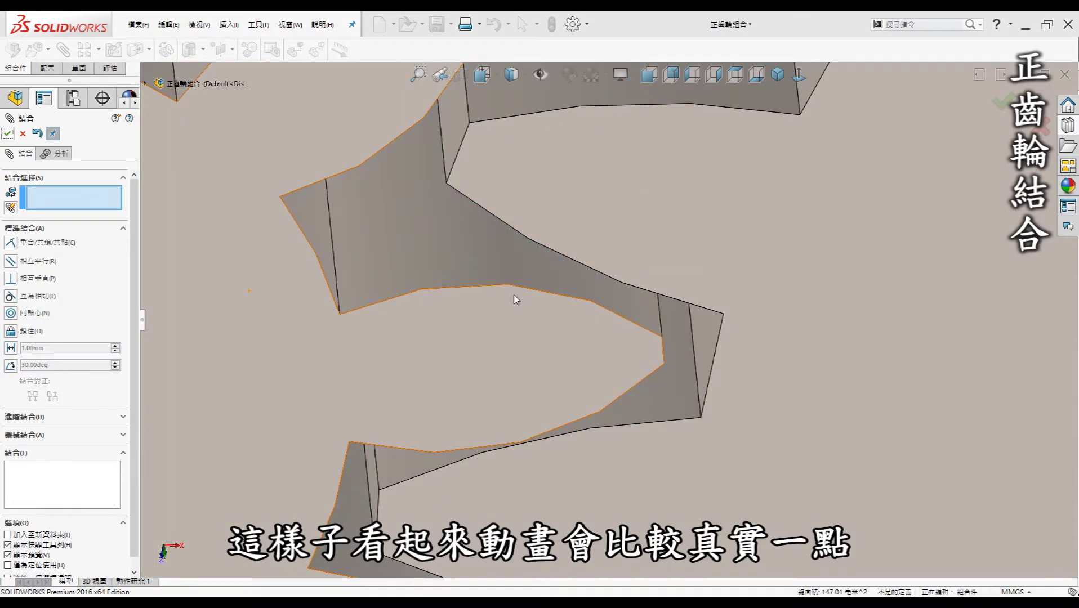
{"action": "key", "text": "Escape"}
{"action": "scroll", "coordinate": [543, 268], "scroll_direction": "up", "scroll_amount": 5}
{"action": "scroll", "coordinate": [545, 269], "scroll_direction": "up", "scroll_amount": 5}
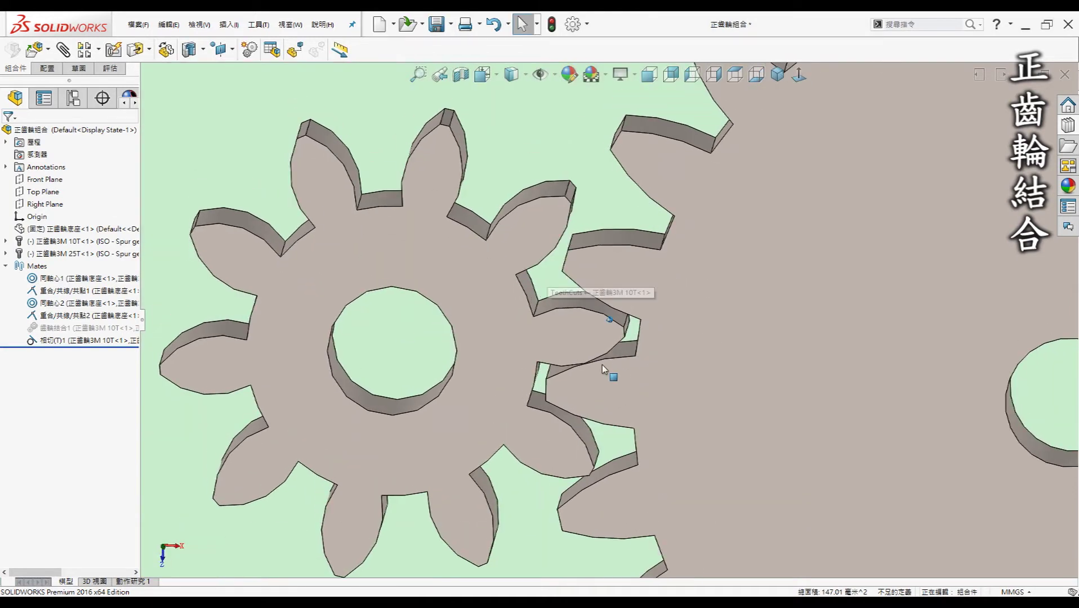
{"action": "scroll", "coordinate": [601, 367], "scroll_direction": "down", "scroll_amount": 6}
{"action": "scroll", "coordinate": [601, 370], "scroll_direction": "down", "scroll_amount": 2}
{"action": "scroll", "coordinate": [599, 349], "scroll_direction": "up", "scroll_amount": 3}
{"action": "scroll", "coordinate": [597, 327], "scroll_direction": "up", "scroll_amount": 2}
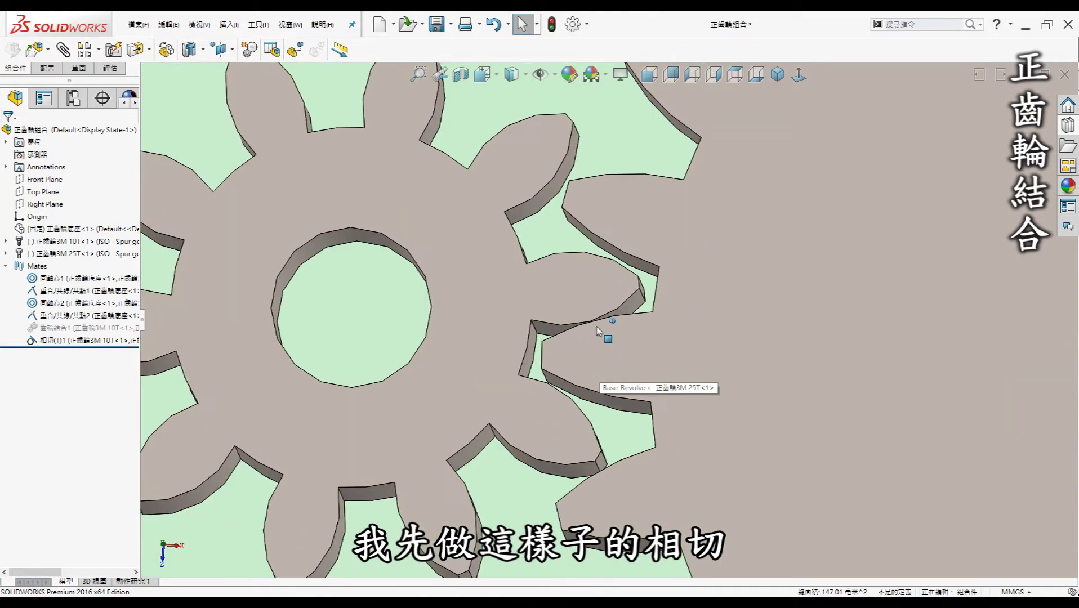
{"action": "scroll", "coordinate": [601, 321], "scroll_direction": "down", "scroll_amount": 2}
{"action": "scroll", "coordinate": [599, 331], "scroll_direction": "down", "scroll_amount": 2}
{"action": "scroll", "coordinate": [598, 331], "scroll_direction": "up", "scroll_amount": 1}
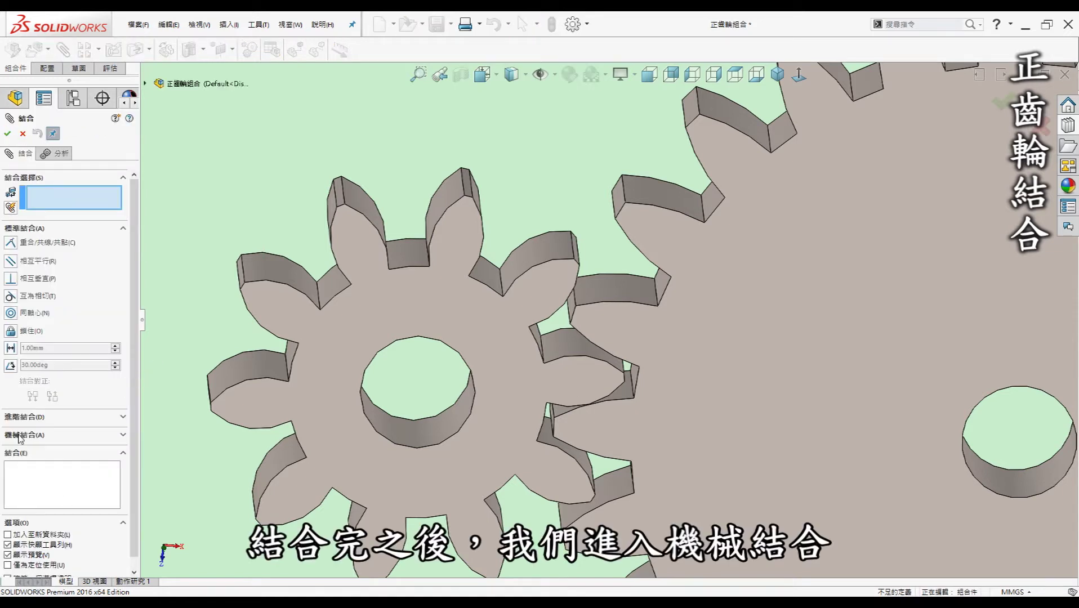
- Choose the Gear mechanical mate and expand the assembly's component list
{"action": "left_click", "coordinate": [19, 437]}
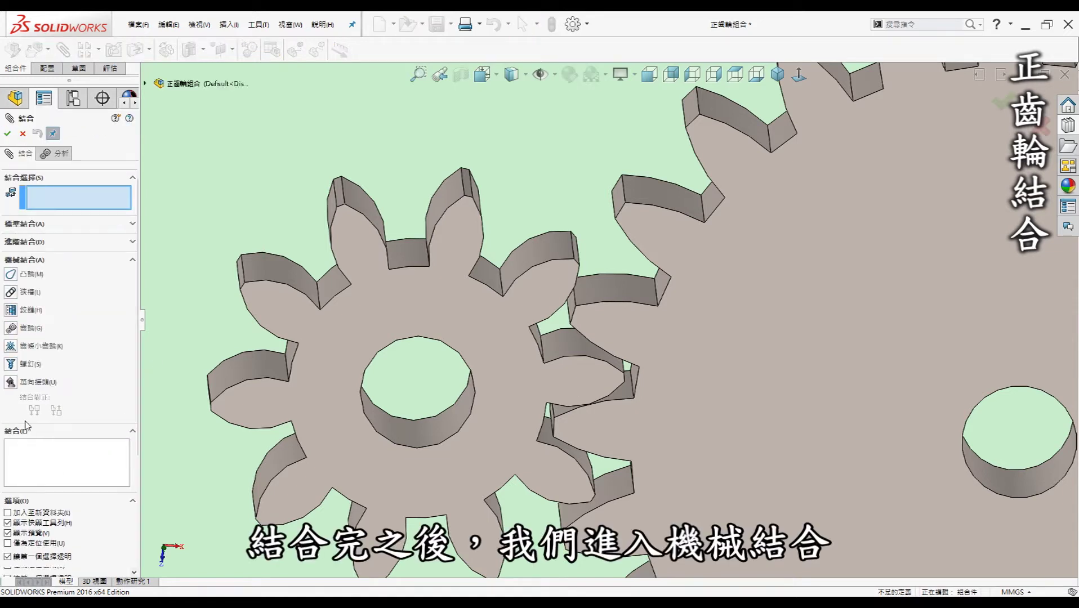
{"action": "left_click", "coordinate": [25, 331]}
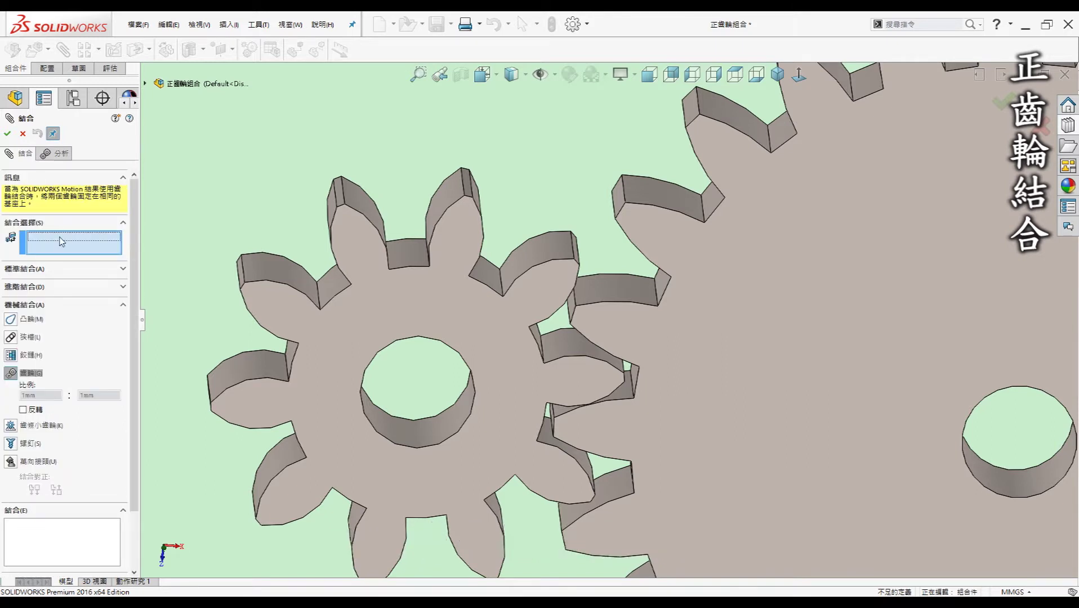
{"action": "scroll", "coordinate": [509, 322], "scroll_direction": "up", "scroll_amount": 5}
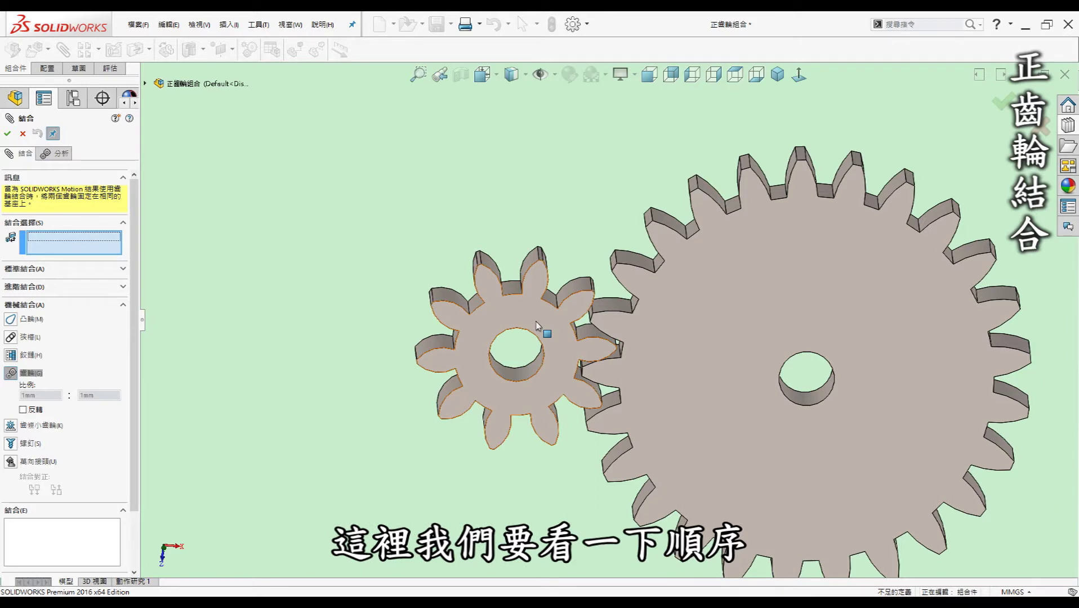
{"action": "left_click", "coordinate": [144, 84]}
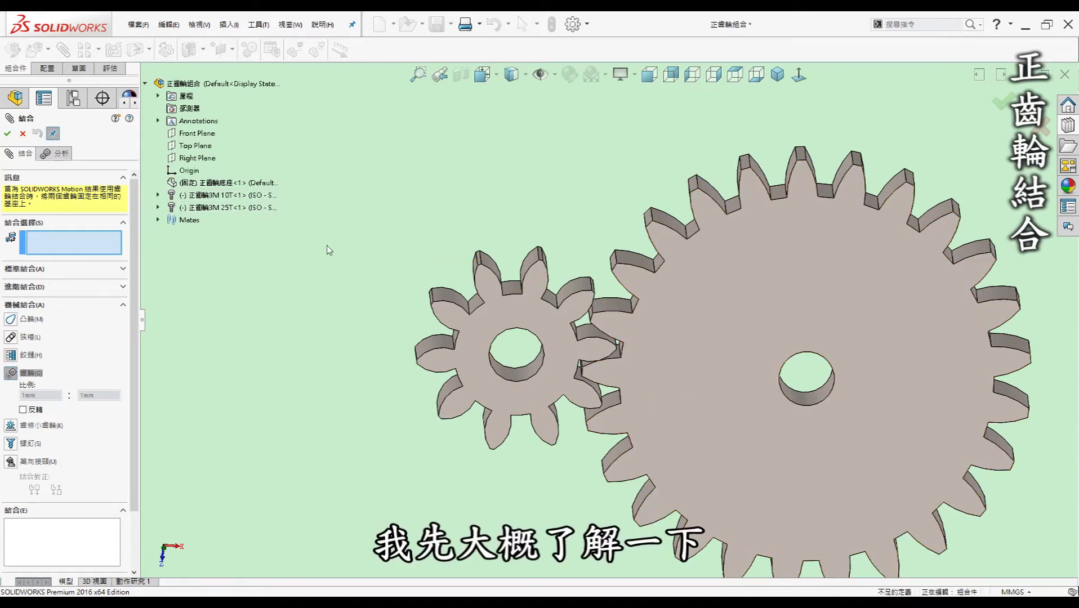
{"action": "scroll", "coordinate": [567, 357], "scroll_direction": "down", "scroll_amount": 3}
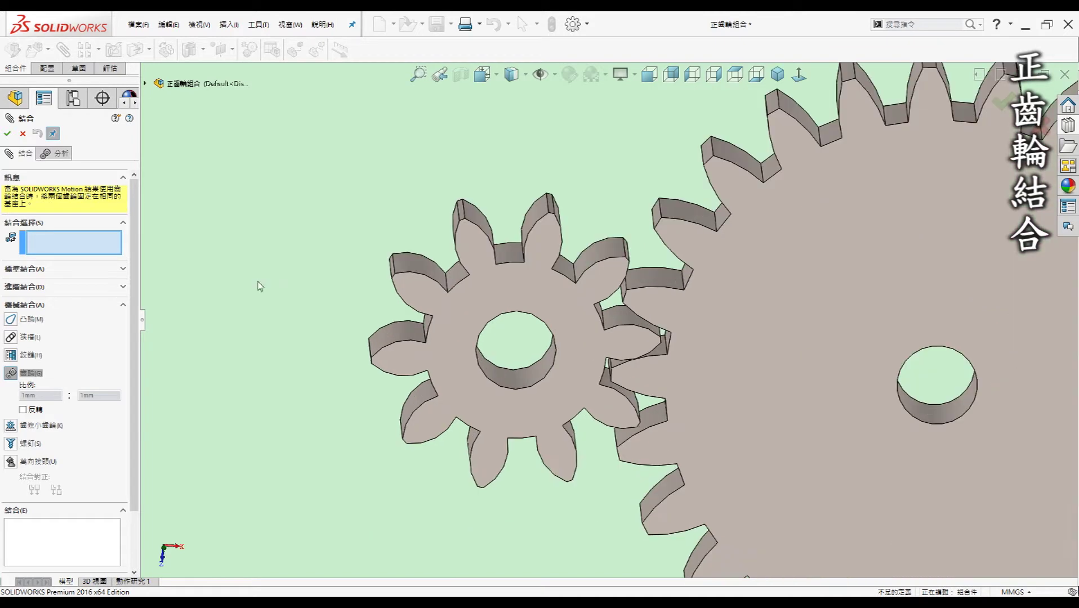
- Link the small and large gear bores with a reversed 10mm:25mm gear ratio
{"action": "left_click", "coordinate": [56, 248]}
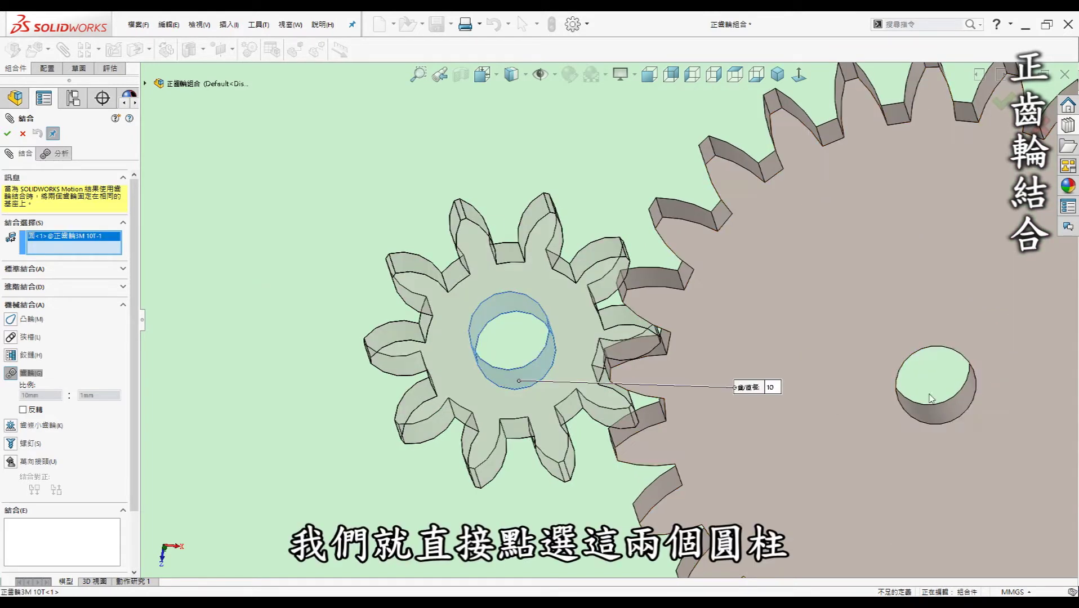
{"action": "left_click", "coordinate": [930, 420]}
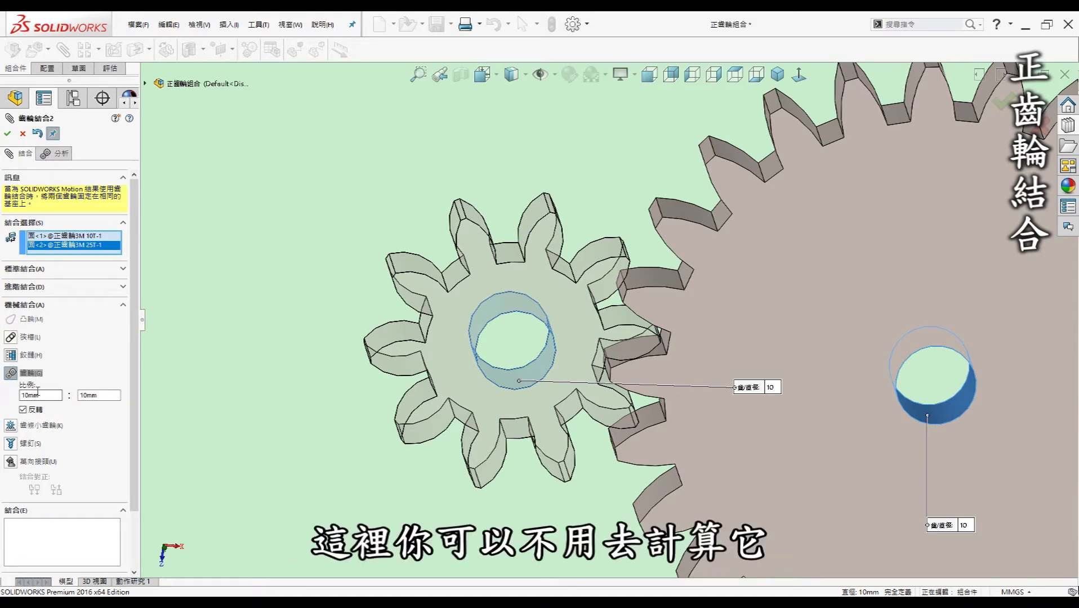
{"action": "left_click_drag", "start_coordinate": [37, 393], "coordinate": [3, 378]}
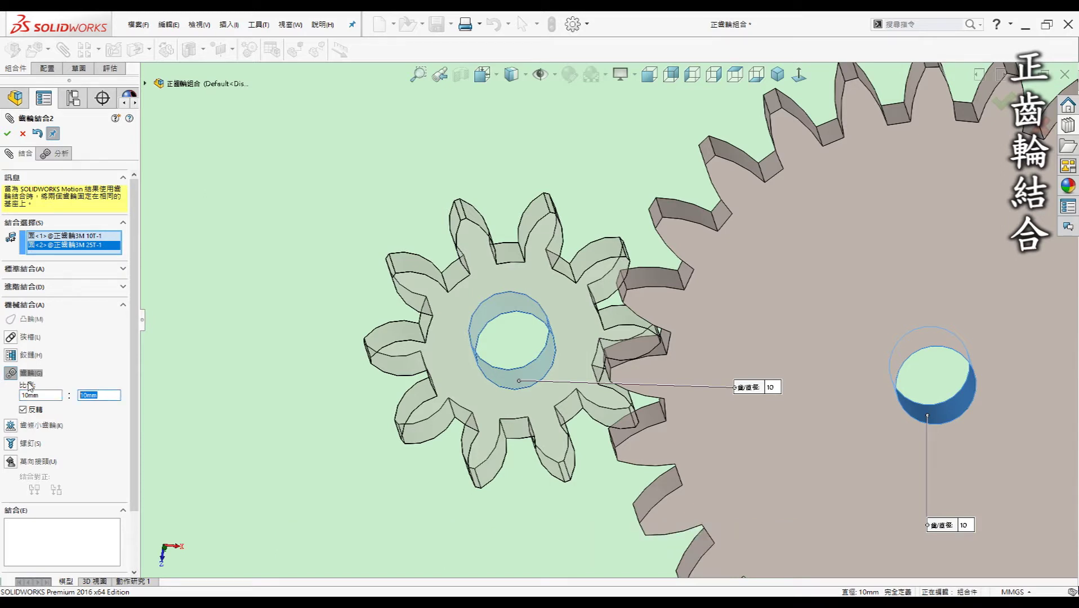
{"action": "type", "text": "25"}
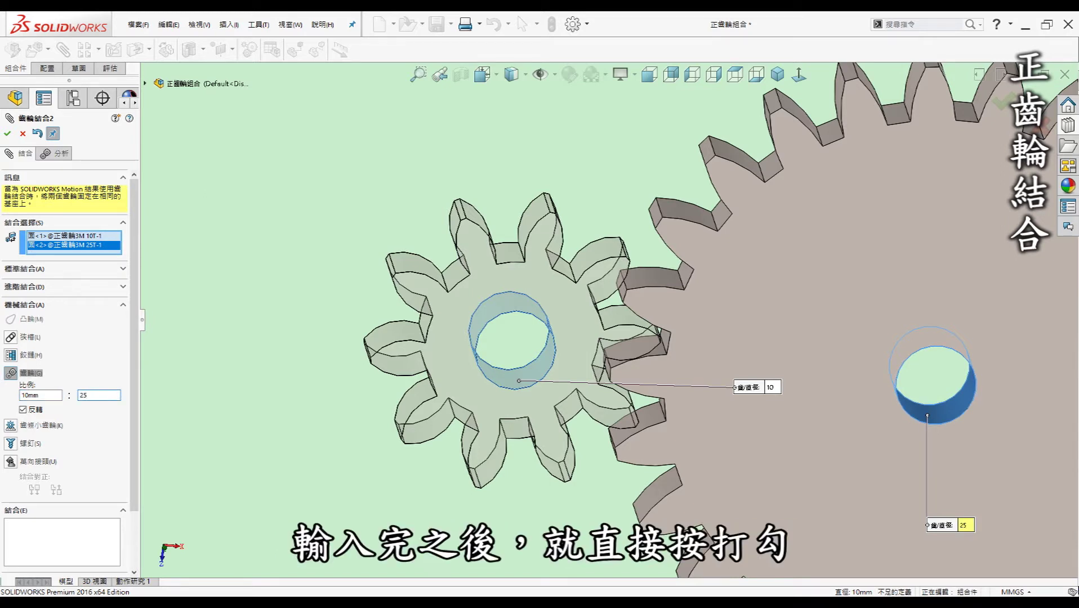
{"action": "left_click", "coordinate": [12, 137]}
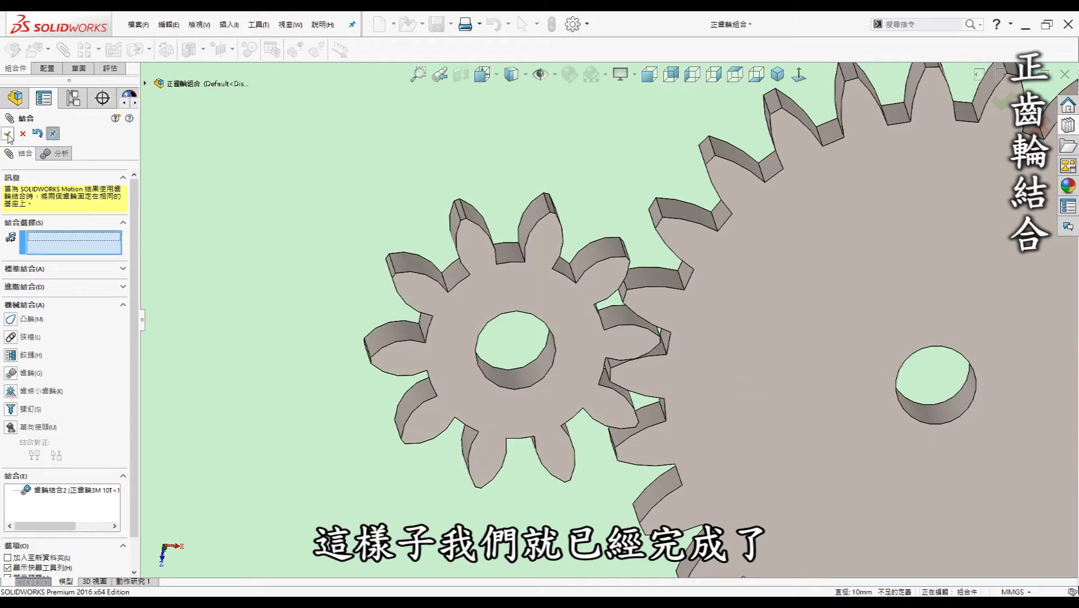
{"action": "left_click", "coordinate": [8, 137]}
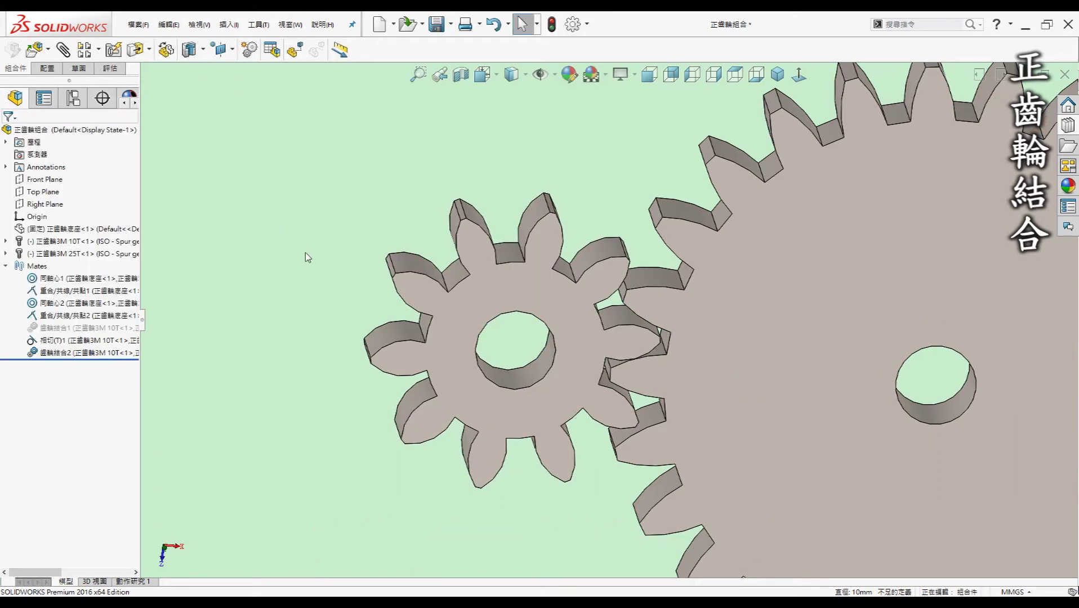
- Suppress the tangent mate and turn the small gear to inspect tooth contact
{"action": "left_click", "coordinate": [88, 342]}
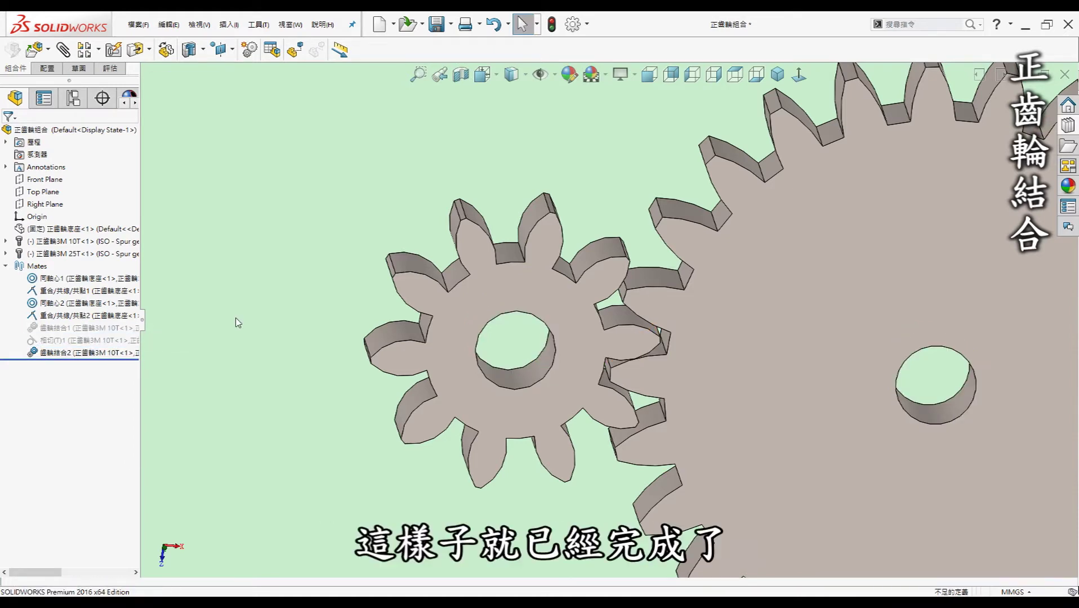
{"action": "middle_click_drag", "start_coordinate": [259, 320], "coordinate": [396, 331]}
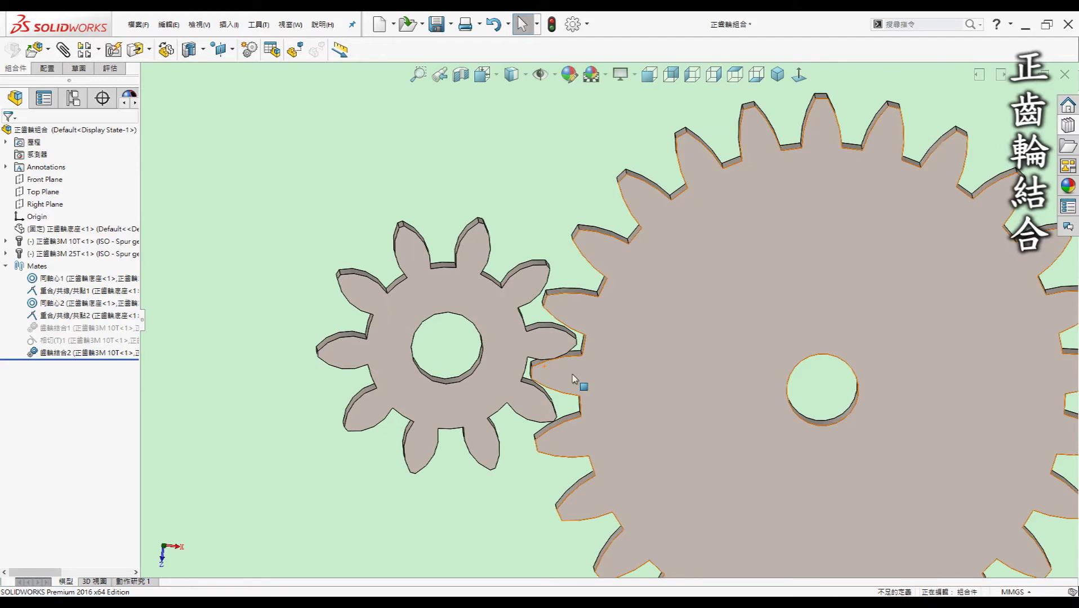
{"action": "scroll", "coordinate": [578, 377], "scroll_direction": "down", "scroll_amount": 5}
{"action": "mouse_move", "coordinate": [547, 317]}
{"action": "left_mouse_down"}
{"action": "mouse_move", "coordinate": [463, 428]}
{"action": "mouse_move", "coordinate": [482, 424]}
{"action": "mouse_move", "coordinate": [525, 354]}
{"action": "left_mouse_up"}
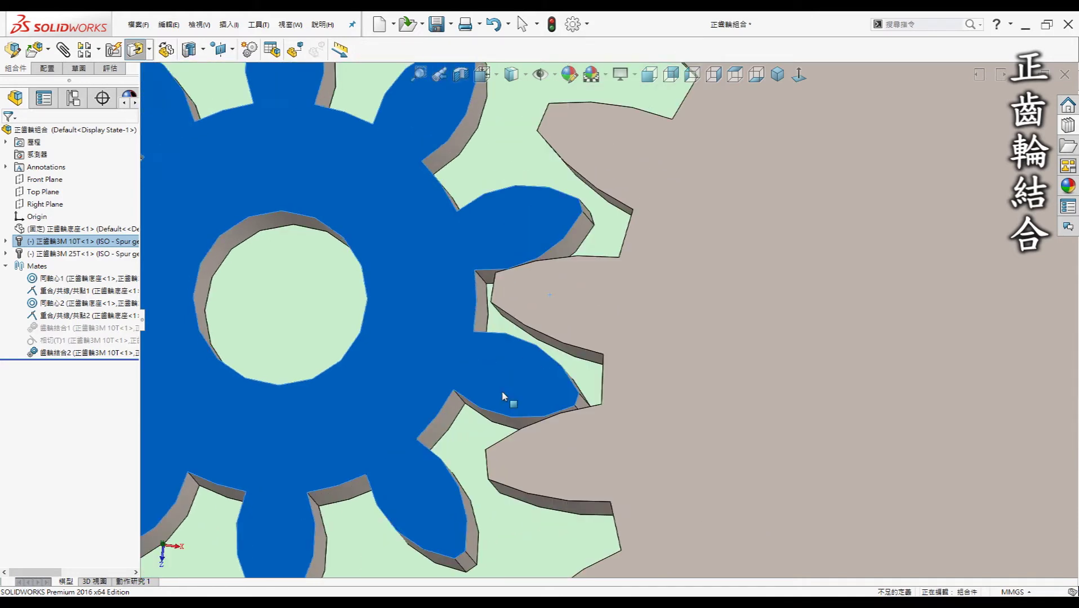
{"action": "middle_click_drag", "start_coordinate": [525, 354], "coordinate": [539, 339]}
{"action": "key", "text": "ctrl+shift+z"}
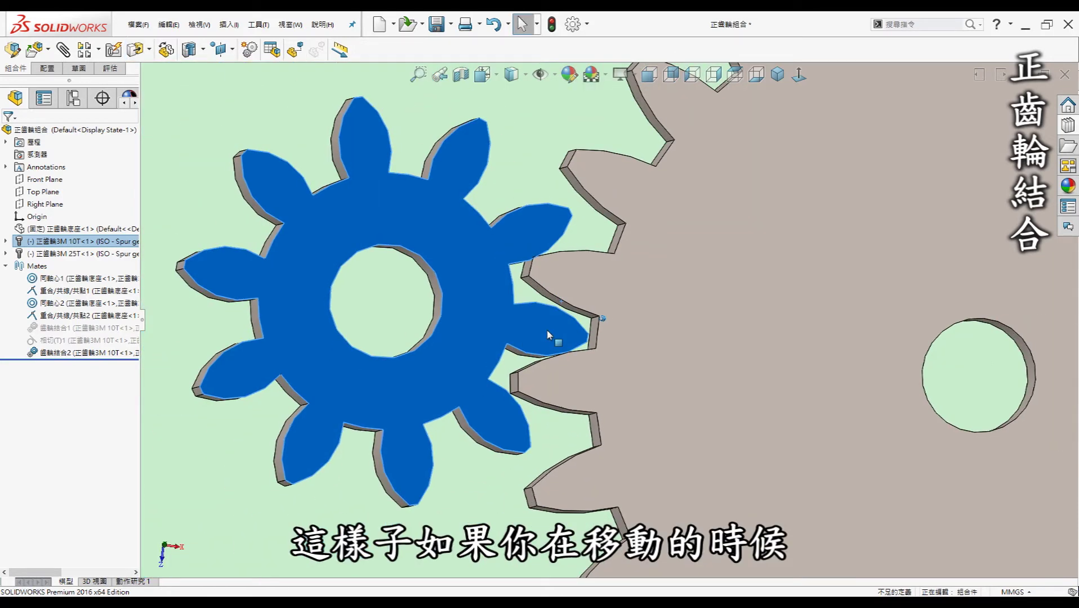
- Review the new gear mate's settings and test-rotate the small gear again from the front
{"action": "left_click", "coordinate": [90, 353]}
{"action": "left_click", "coordinate": [89, 321]}
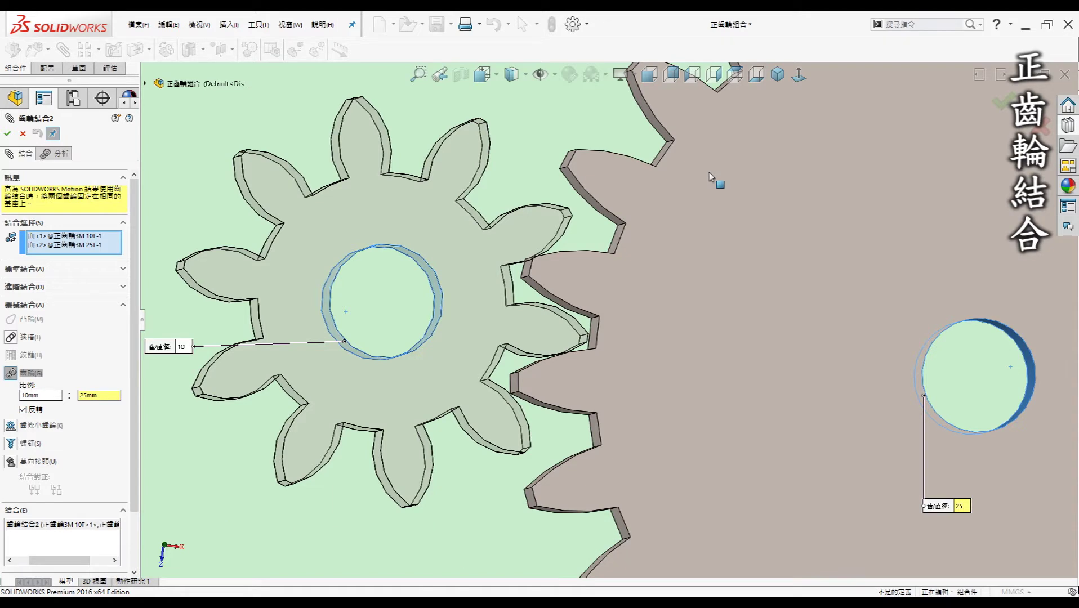
{"action": "left_click", "coordinate": [24, 135]}
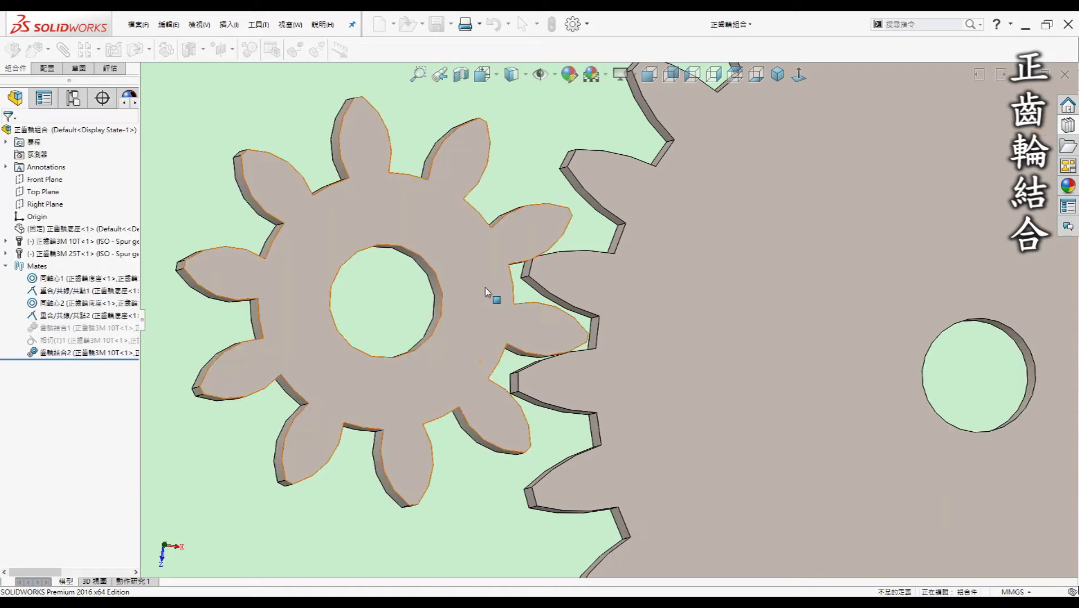
{"action": "left_click_drag", "start_coordinate": [545, 320], "coordinate": [543, 325]}
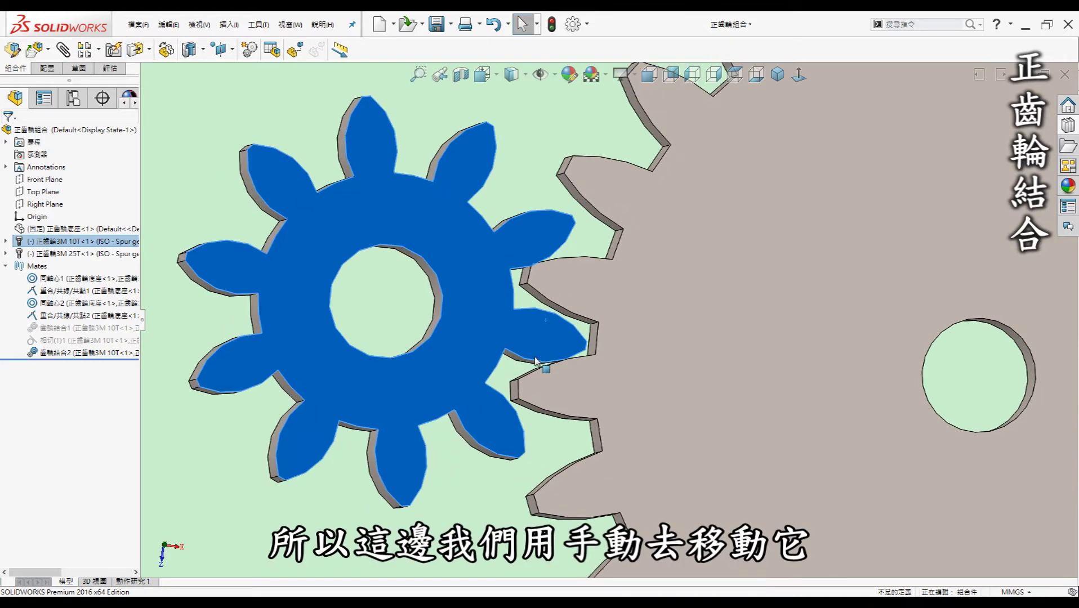
{"action": "key", "text": "ctrl+1"}
{"action": "left_click", "coordinate": [468, 479]}
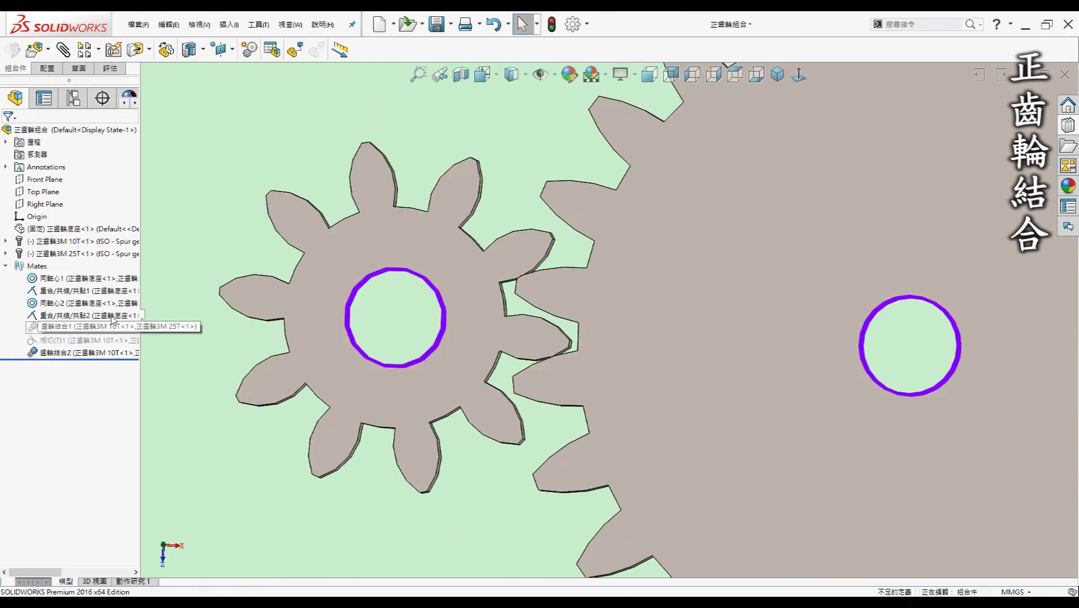
- Suppress 齒輪結合2, keeping the original gear mate 齒輪結合1 active
{"action": "left_click", "coordinate": [89, 329]}
{"action": "left_click", "coordinate": [103, 351]}
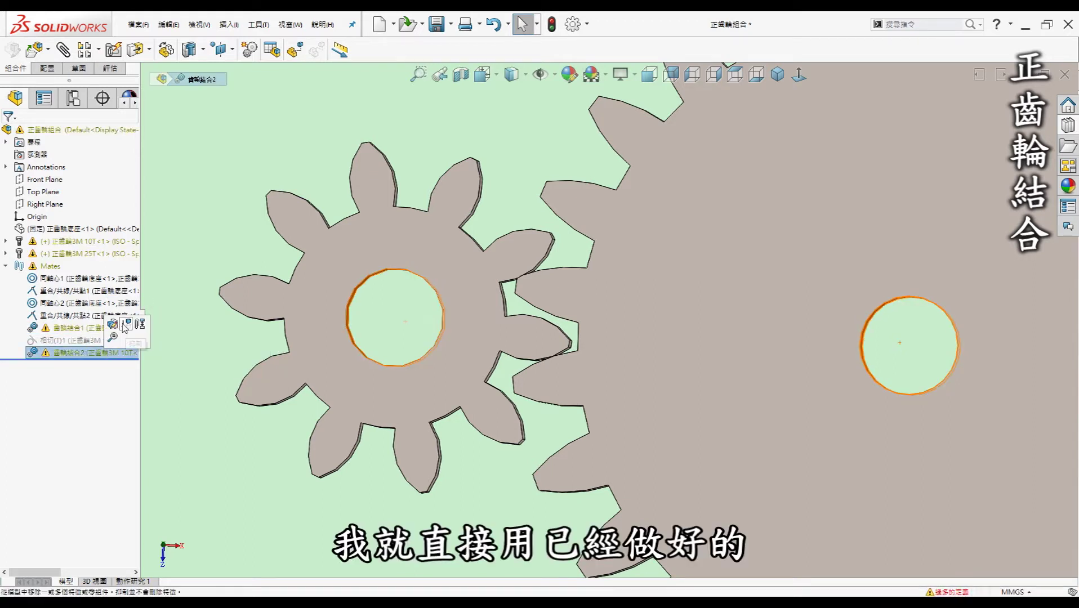
{"action": "left_click", "coordinate": [120, 323]}
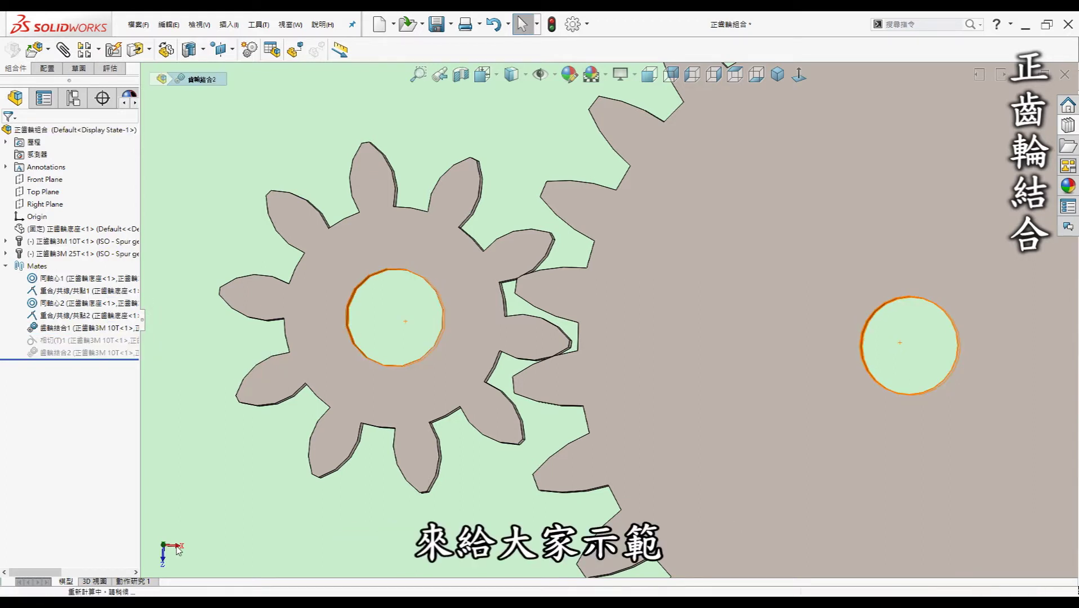
{"action": "left_click", "coordinate": [134, 583]}
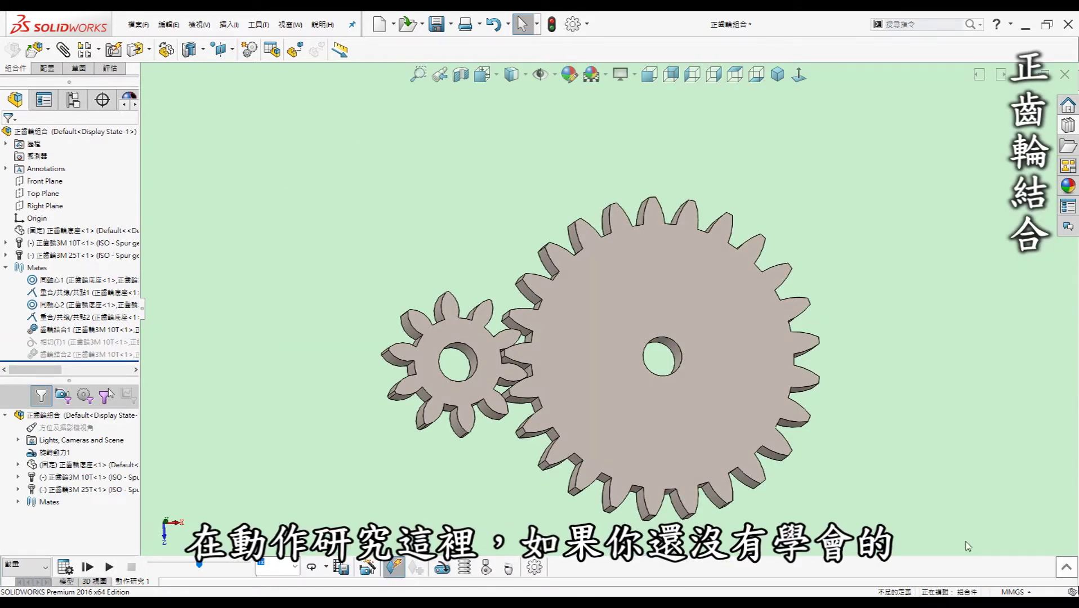
- Expand the Motion Study 1 timeline and play the spur gear rotation animation
{"action": "left_click", "coordinate": [1066, 569]}
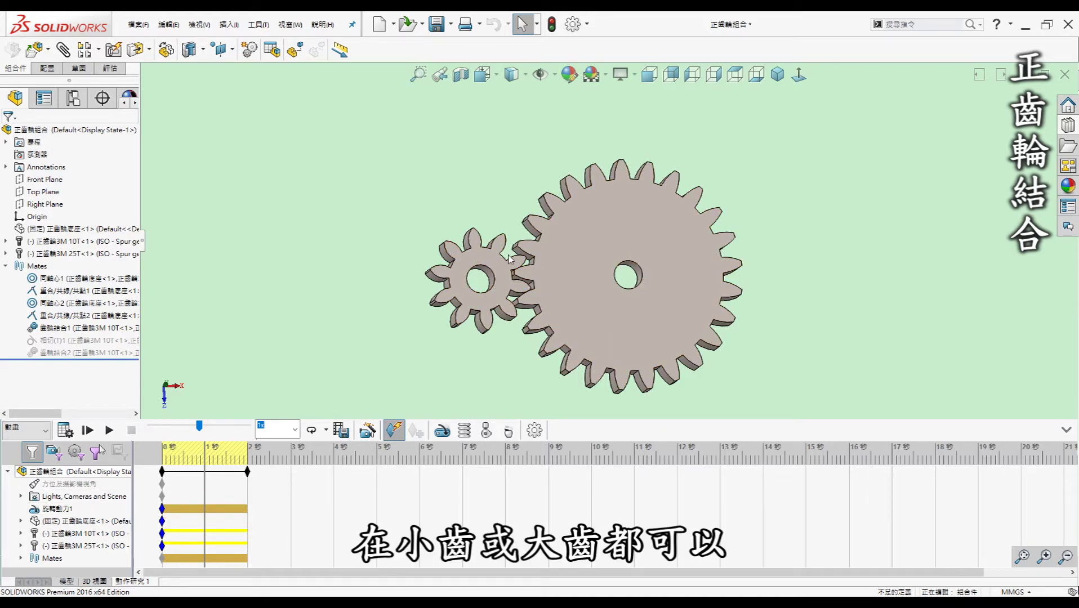
{"action": "left_click", "coordinate": [87, 430]}
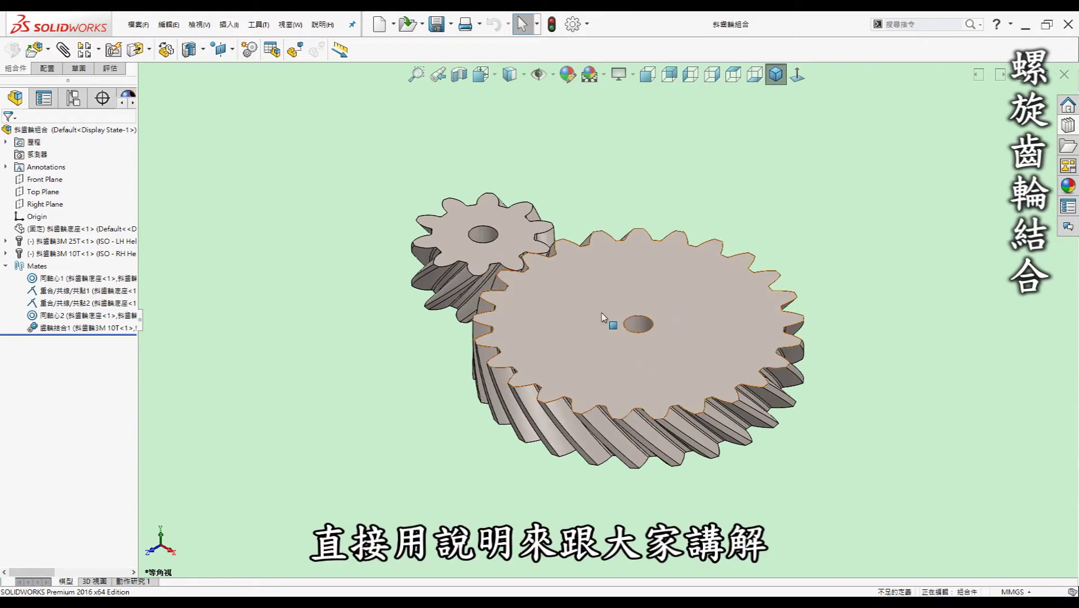
- Rotate the helical assembly view and select the 25T helical gear in the tree
{"action": "key", "text": "Left"}
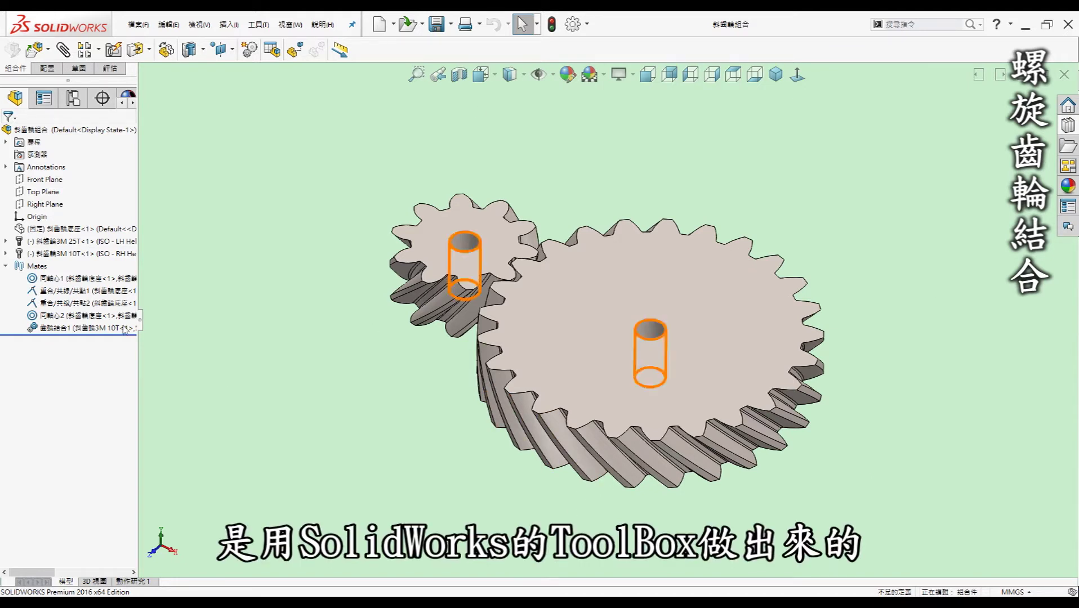
{"action": "left_click", "coordinate": [54, 243]}
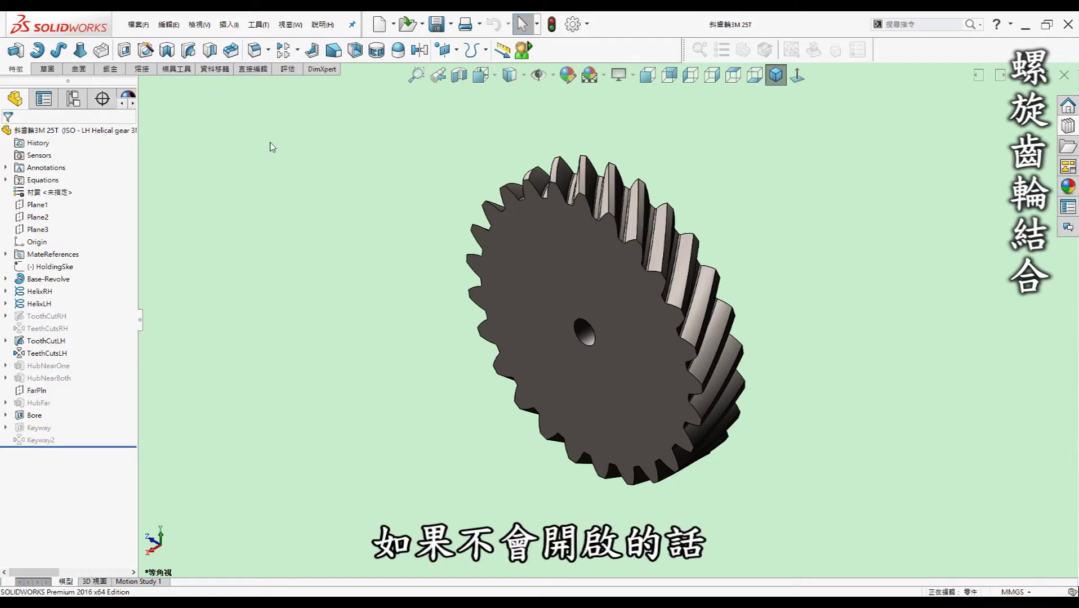
- Review the helical gear part's equations and global variables, then close them unchanged
{"action": "left_click", "coordinate": [260, 25]}
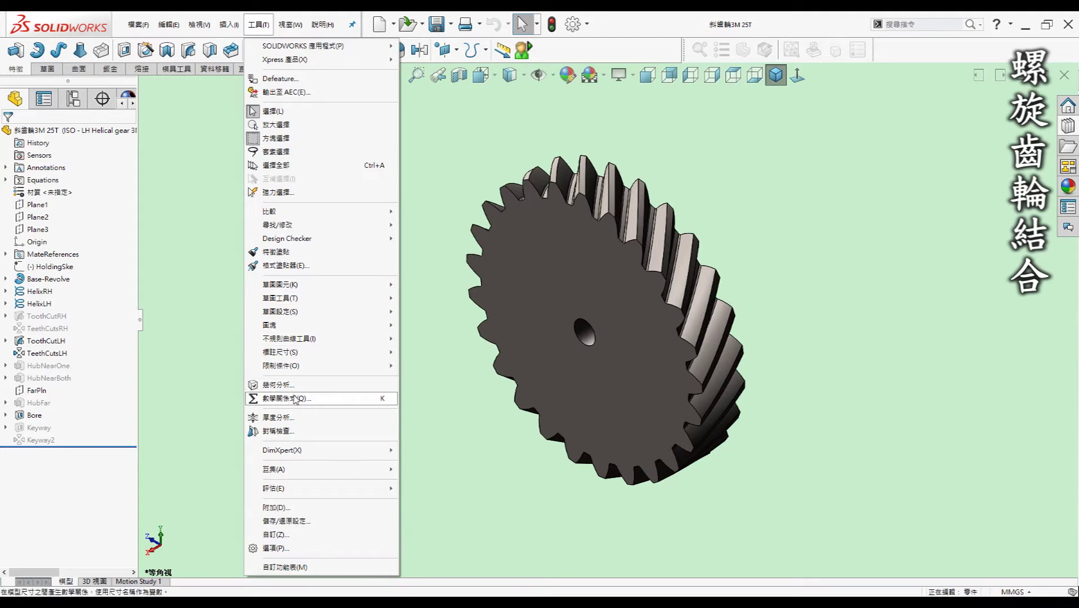
{"action": "left_click", "coordinate": [446, 443]}
{"action": "key", "text": "ctrl+e"}
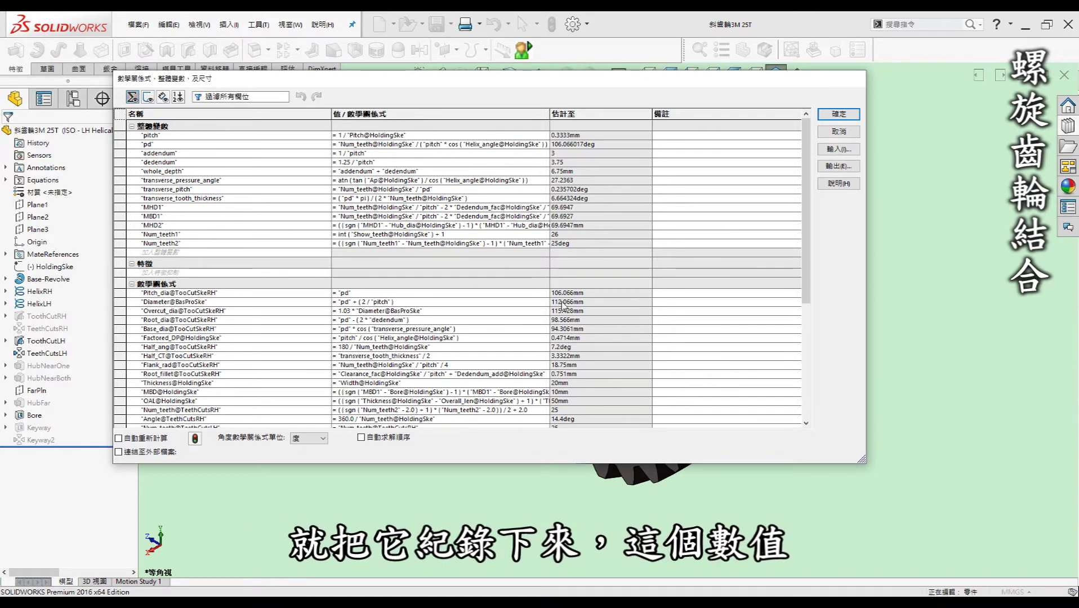
{"action": "left_click", "coordinate": [831, 133]}
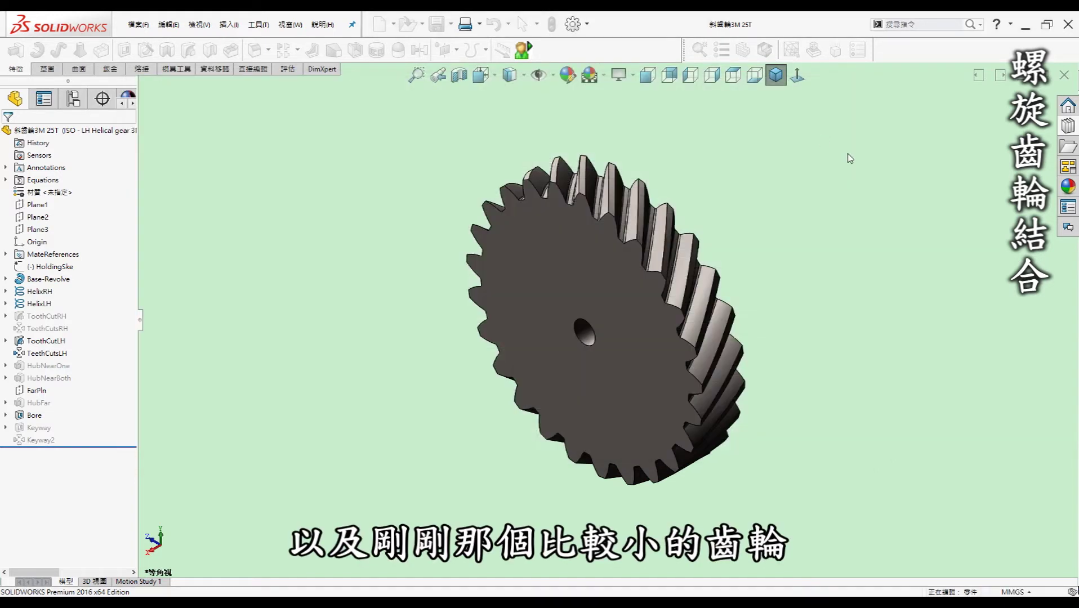
- Open the 10-tooth gear and check its pd reads 42.4264mm, closing equations unchanged
{"action": "left_click", "coordinate": [1063, 77]}
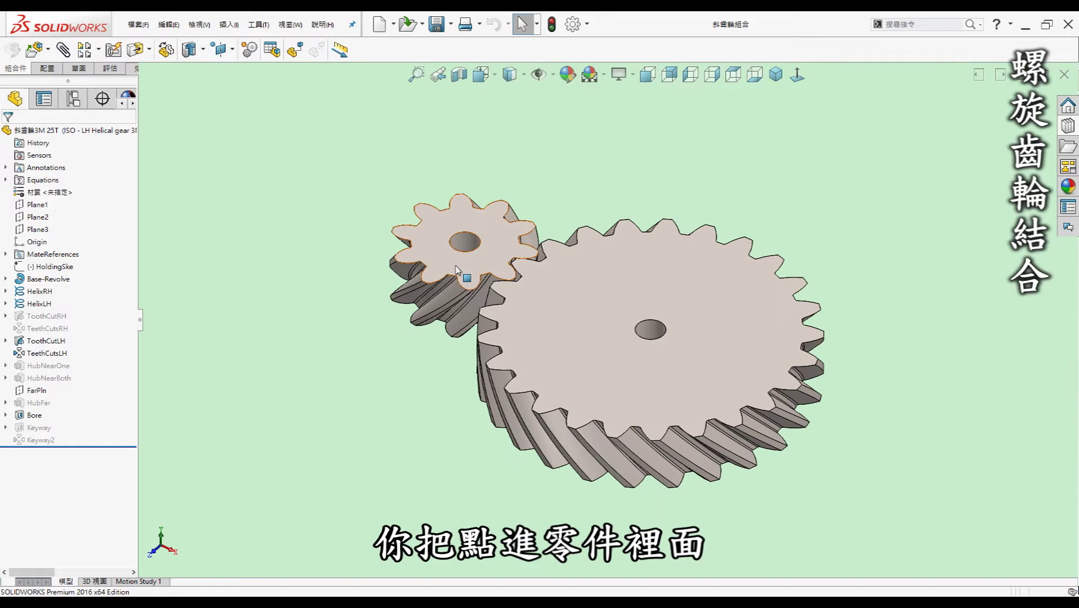
{"action": "left_click", "coordinate": [457, 270]}
{"action": "left_click", "coordinate": [496, 203]}
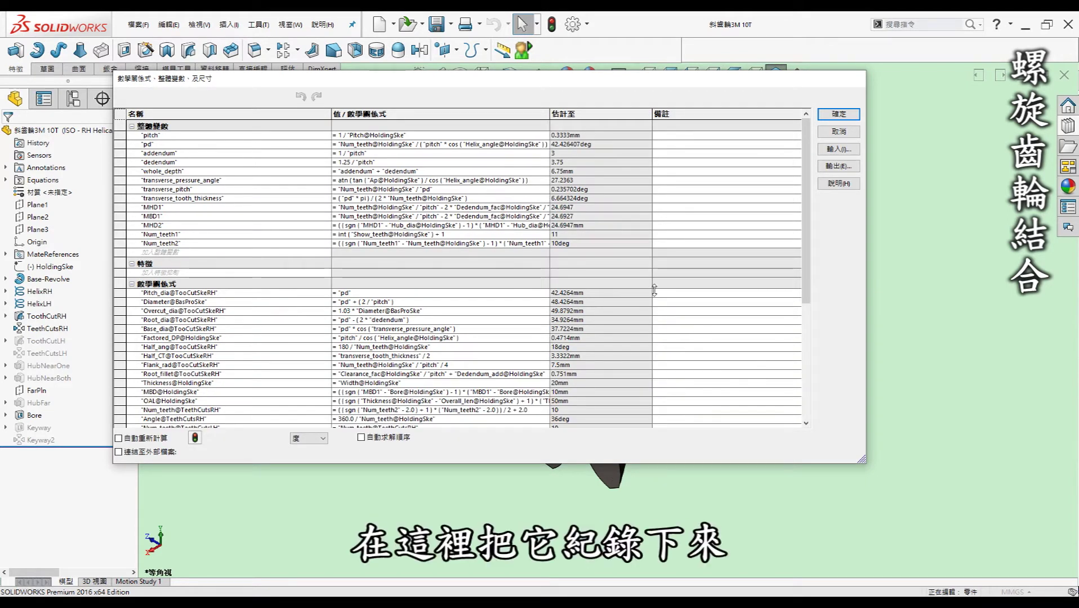
{"action": "left_click", "coordinate": [839, 132]}
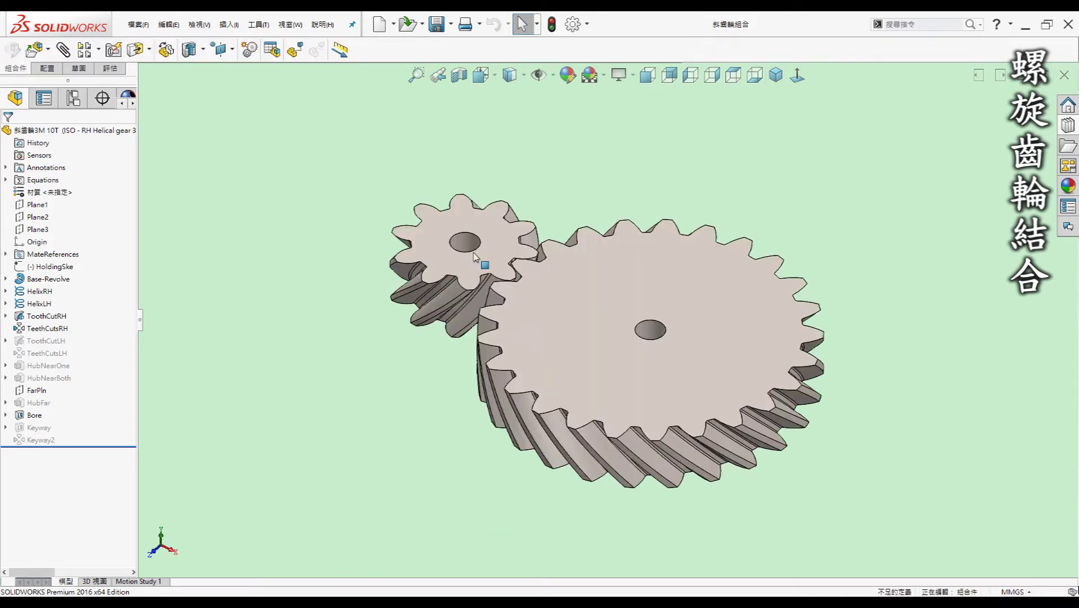
{"action": "left_click", "coordinate": [66, 231]}
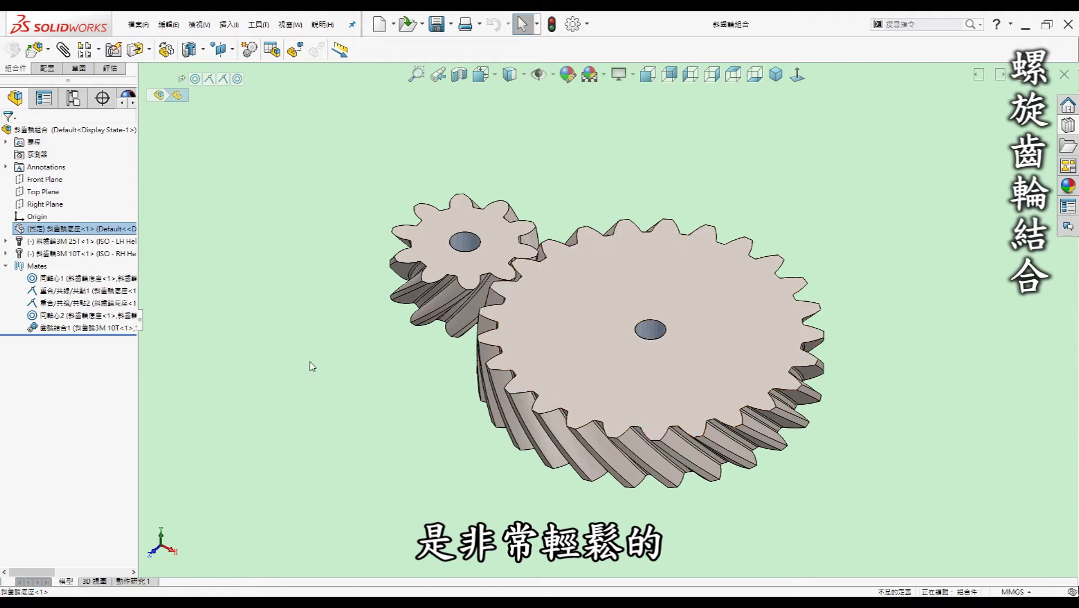
{"action": "left_click", "coordinate": [238, 400]}
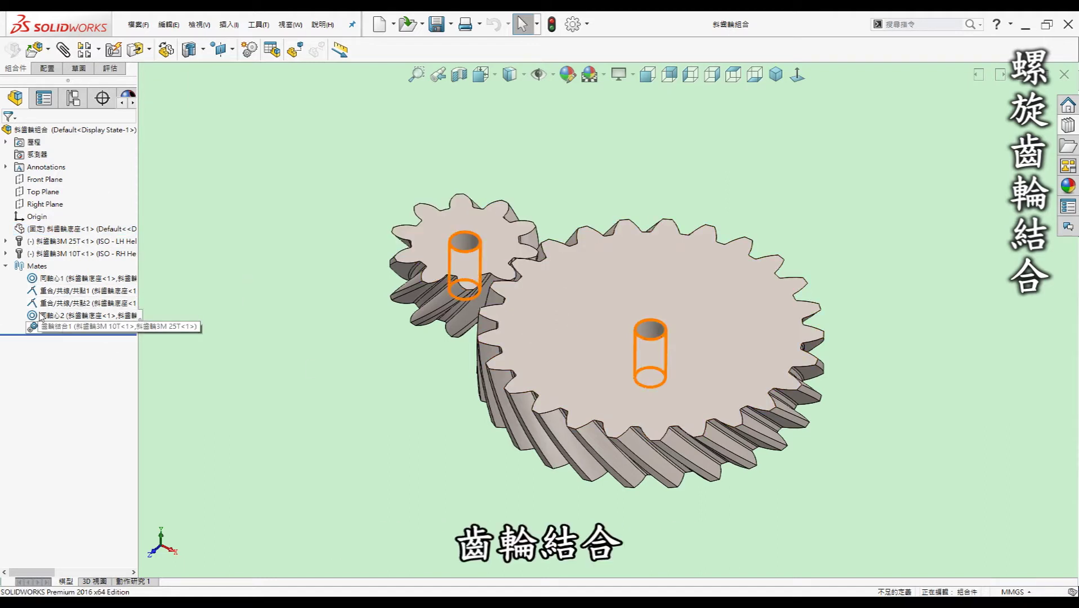
{"action": "left_click", "coordinate": [66, 328]}
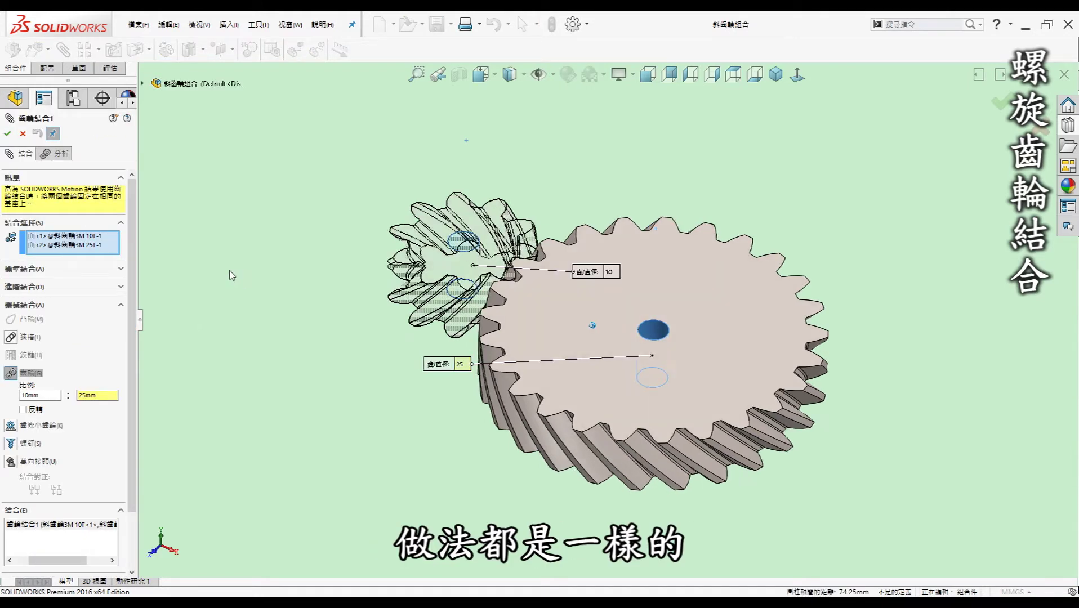
{"action": "key", "text": "ctrl+1"}
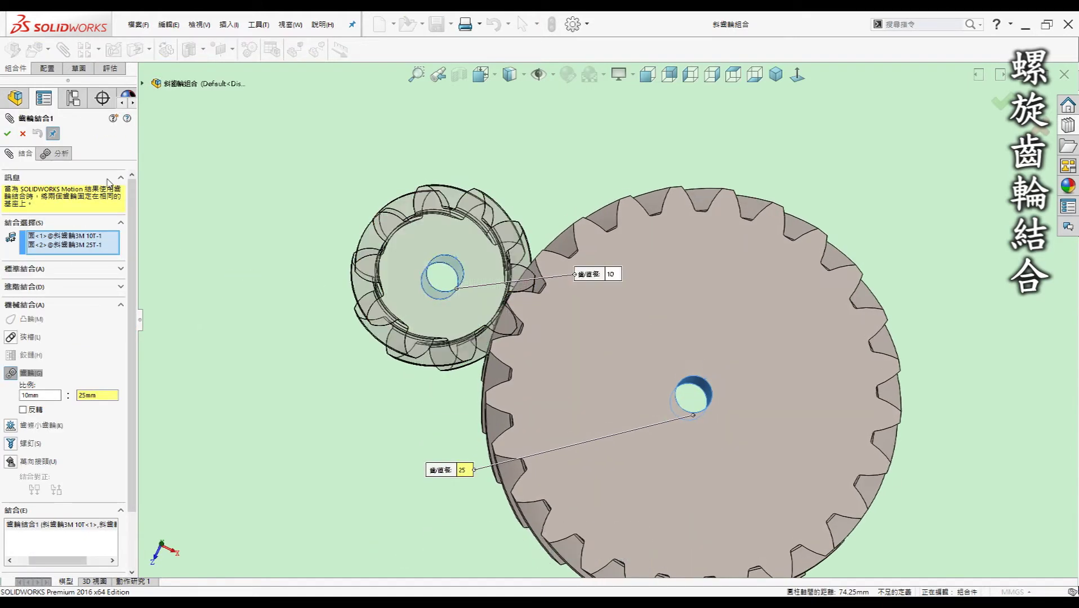
{"action": "left_click", "coordinate": [7, 134]}
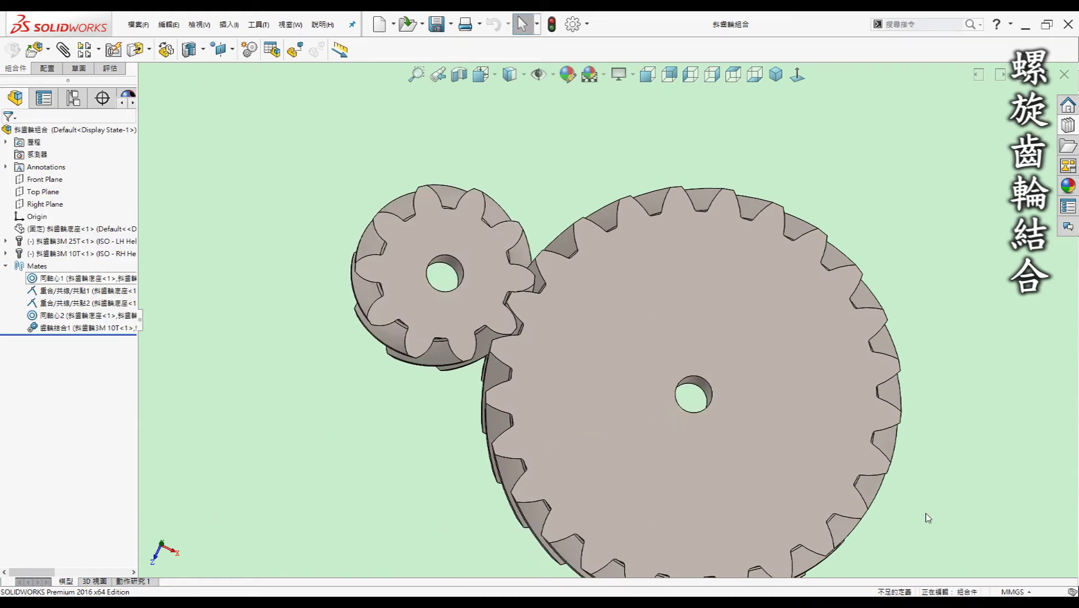
{"action": "left_click", "coordinate": [508, 289]}
{"action": "left_click_drag", "start_coordinate": [508, 289], "coordinate": [516, 293]}
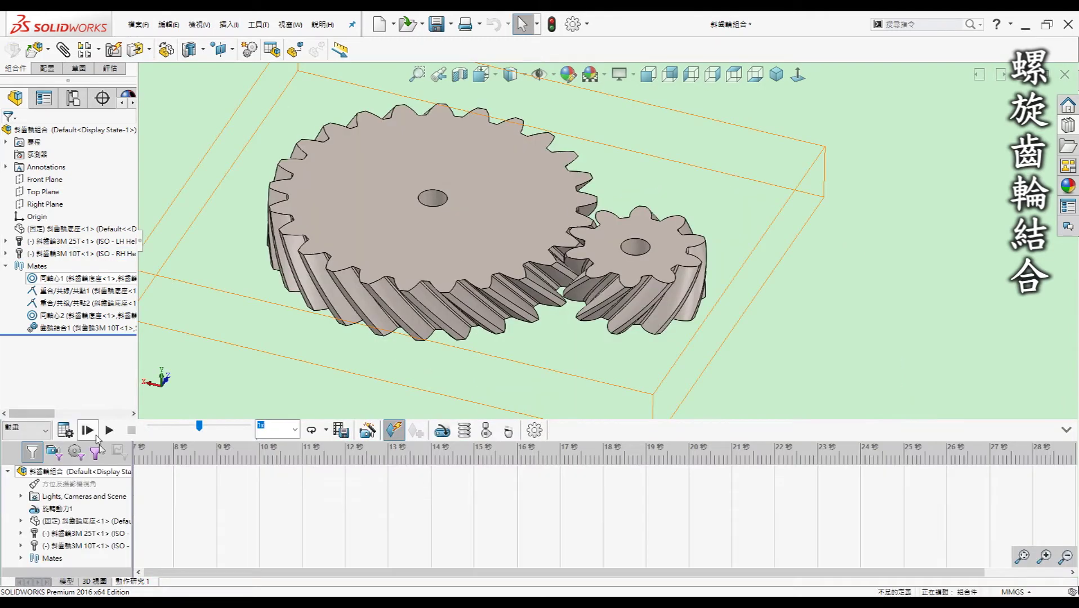
- Calculate and play Motion Study 1 to watch the helical gears mesh
{"action": "left_click", "coordinate": [87, 430]}
{"action": "left_click", "coordinate": [1067, 430]}
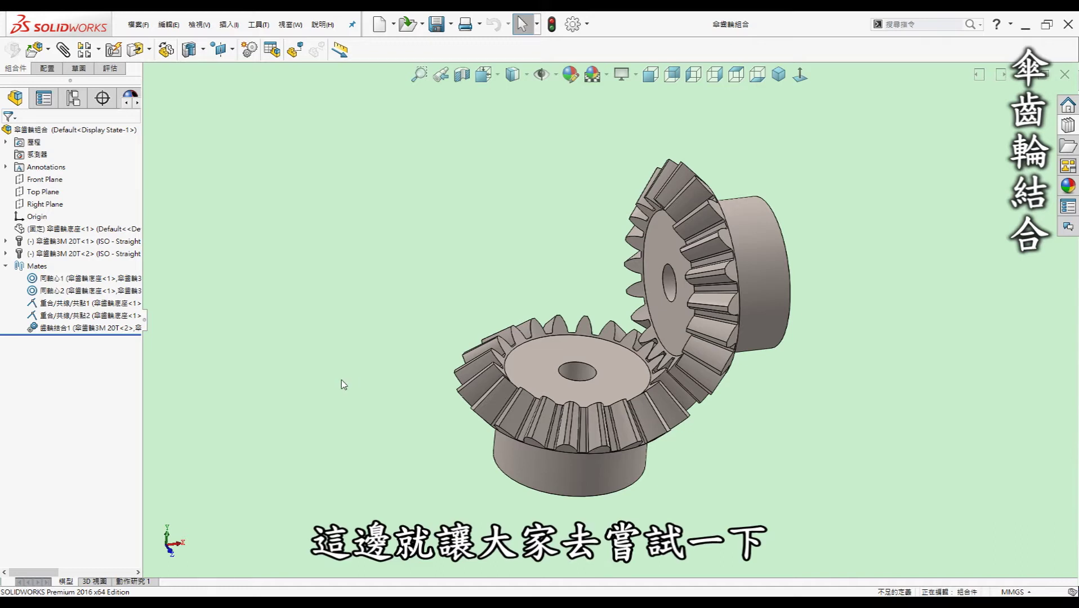
- Inspect bevel Gear Mate1's 10mm:10mm ratio unchanged and open the Motion Study 1 timeline
{"action": "middle_click_drag", "start_coordinate": [341, 386], "coordinate": [342, 376]}
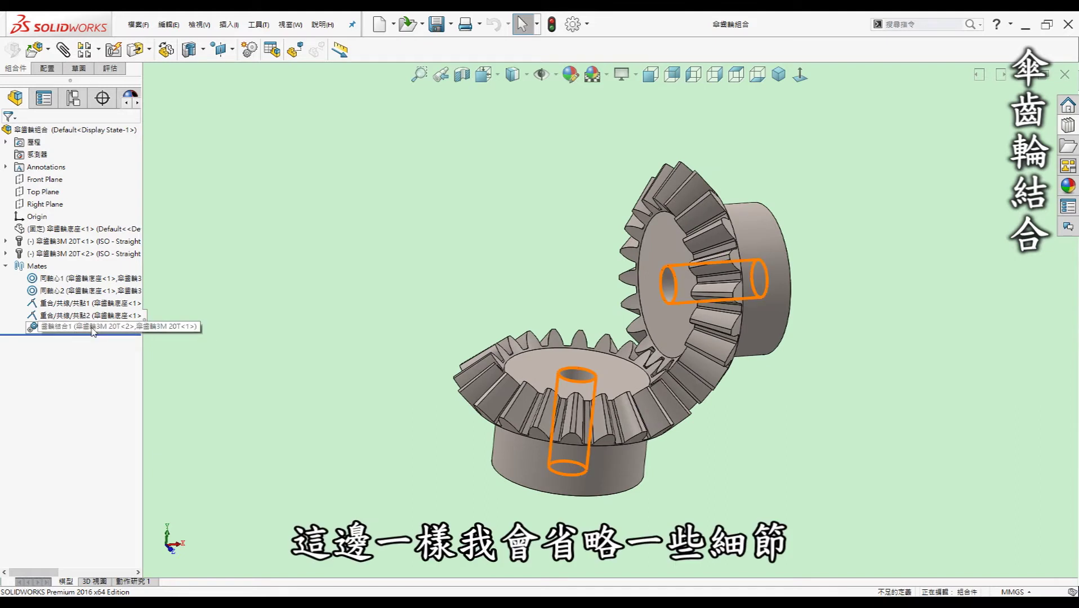
{"action": "left_click", "coordinate": [93, 331]}
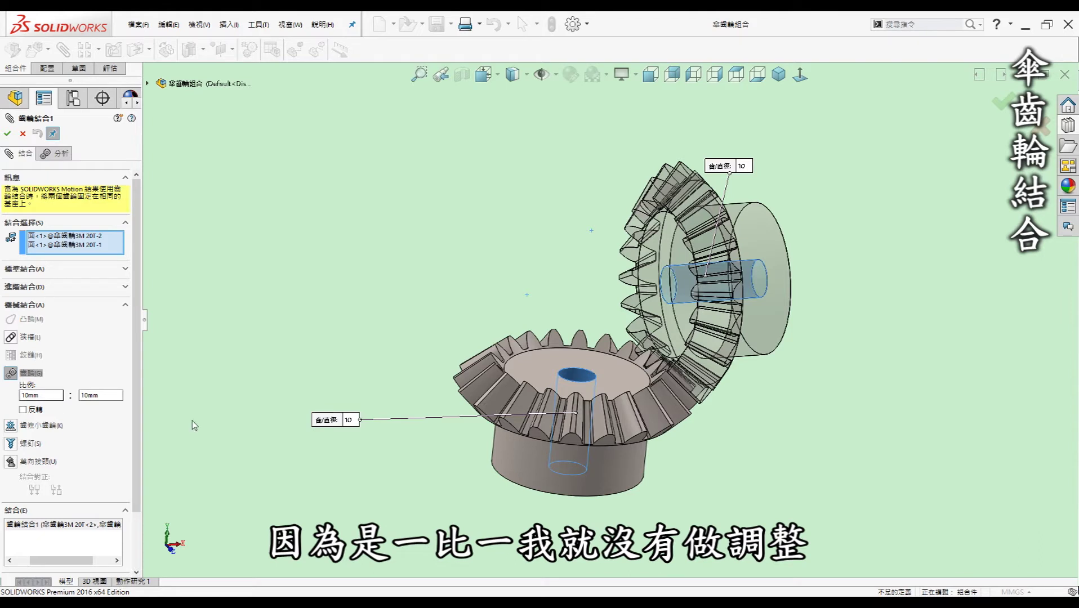
{"action": "left_click", "coordinate": [23, 134]}
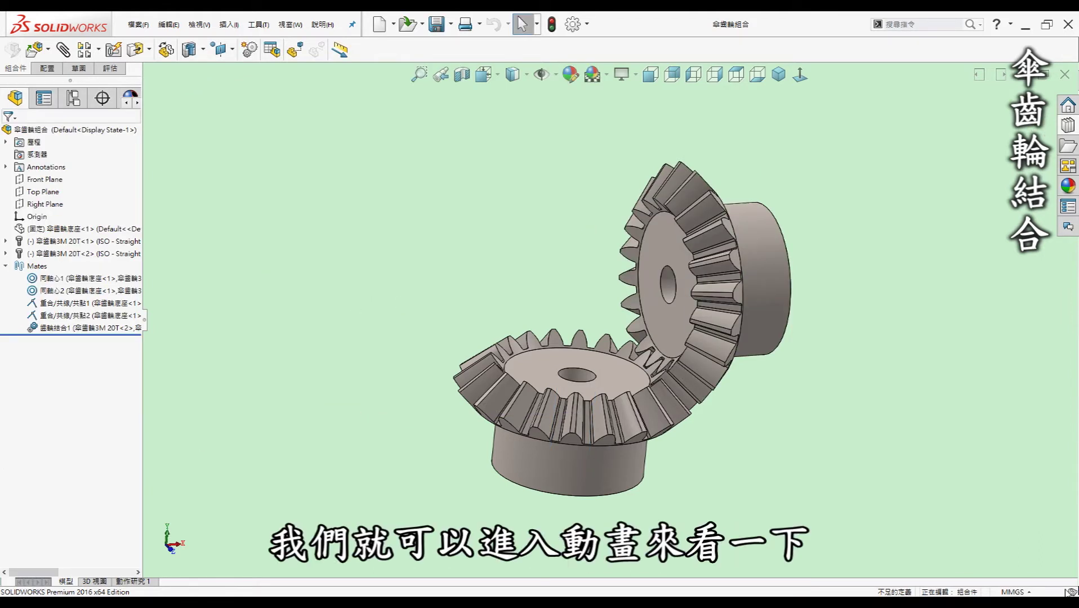
{"action": "left_click", "coordinate": [134, 582]}
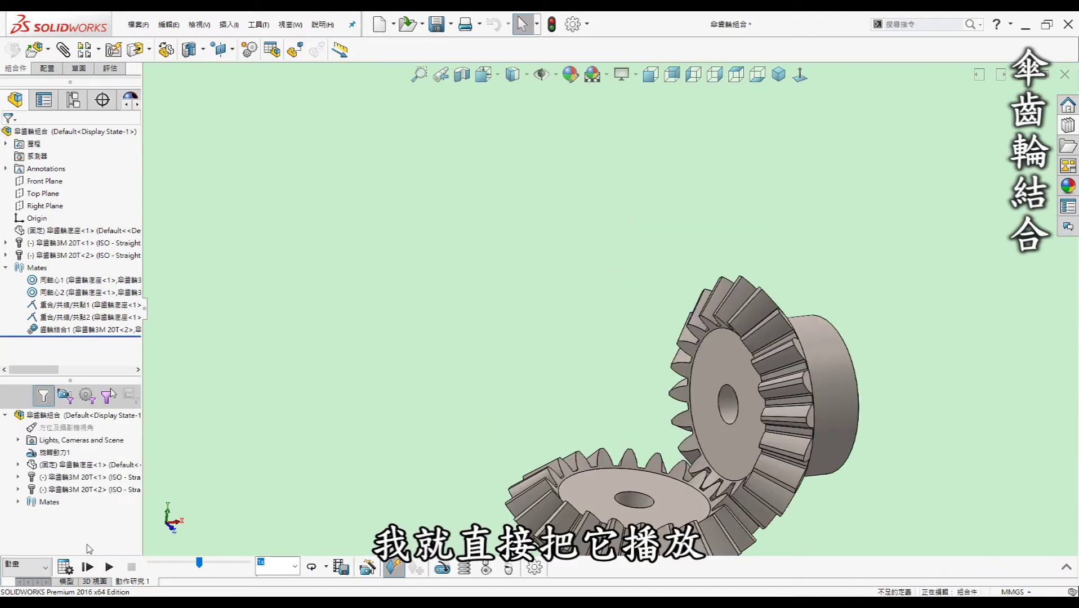
- Play the bevel gear animation in the MotionManager
{"action": "left_click", "coordinate": [88, 567]}
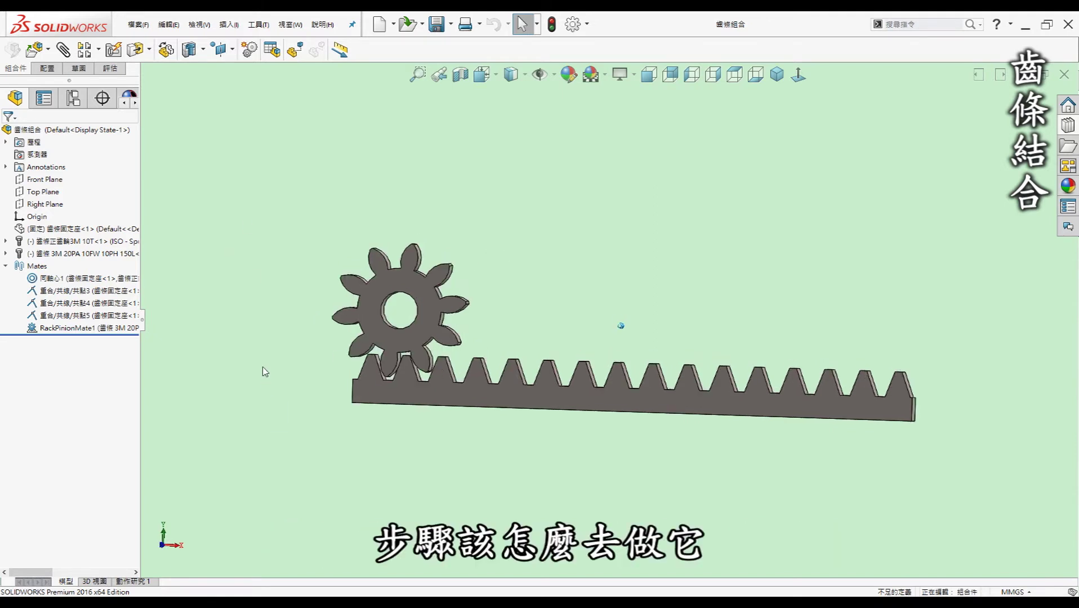
- Show the 10T pinion's Sketch1 pitch circle from the FeatureManager tree
{"action": "middle_click_drag", "start_coordinate": [622, 327], "coordinate": [626, 332]}
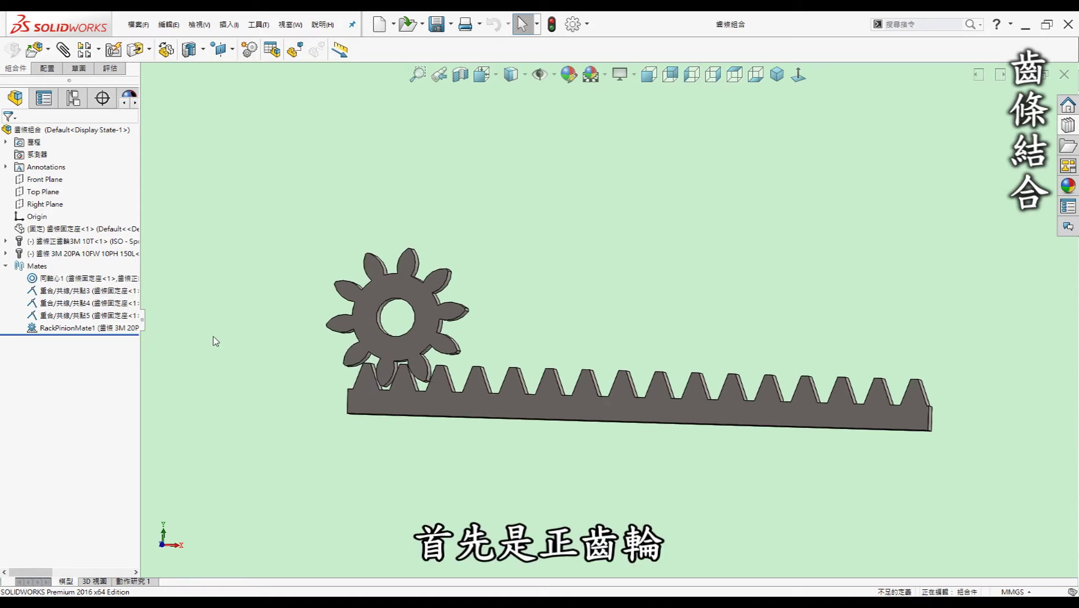
{"action": "left_click", "coordinate": [388, 357]}
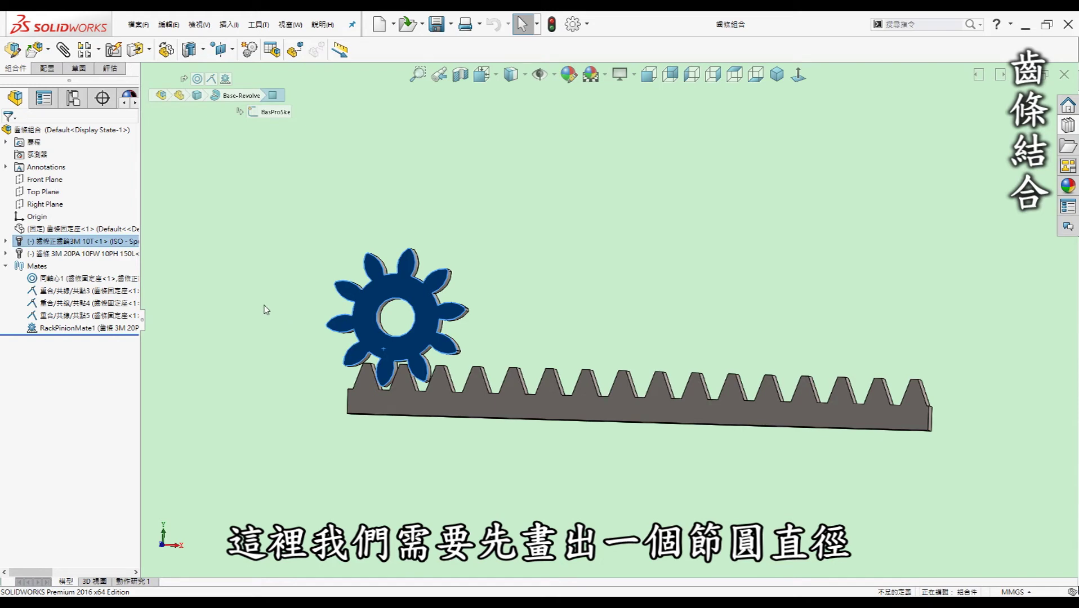
{"action": "left_click", "coordinate": [266, 309]}
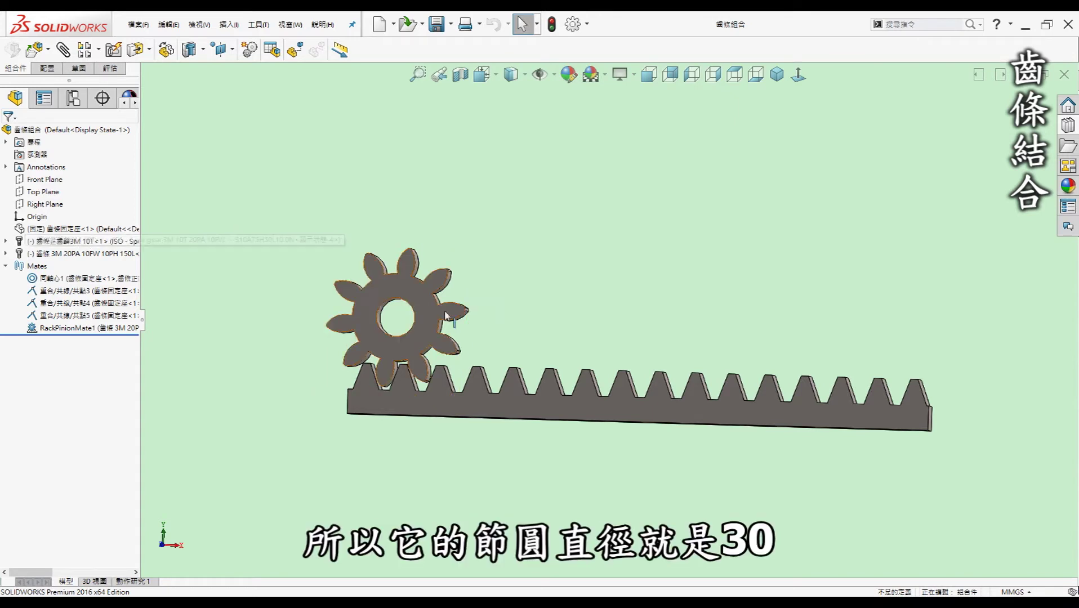
{"action": "left_click", "coordinate": [7, 241]}
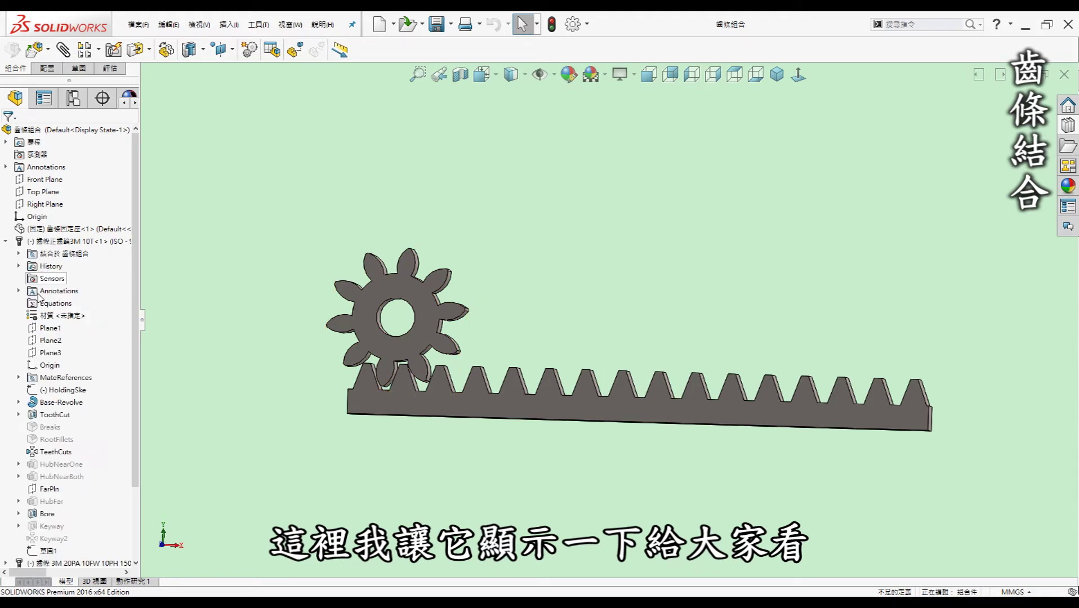
{"action": "left_click", "coordinate": [55, 551]}
{"action": "left_click", "coordinate": [64, 533]}
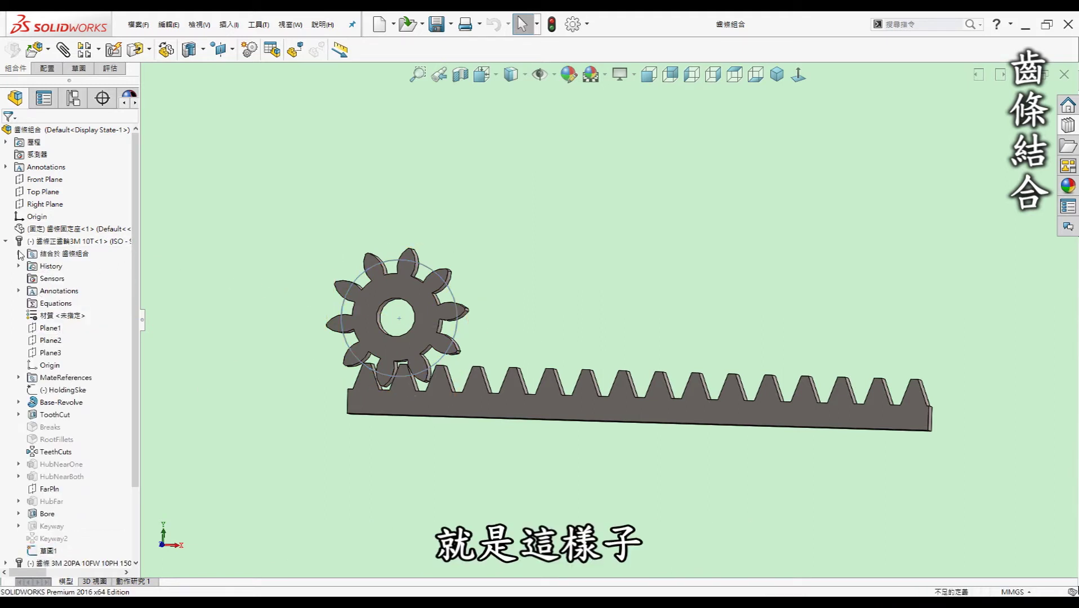
{"action": "key", "text": "shift+c"}
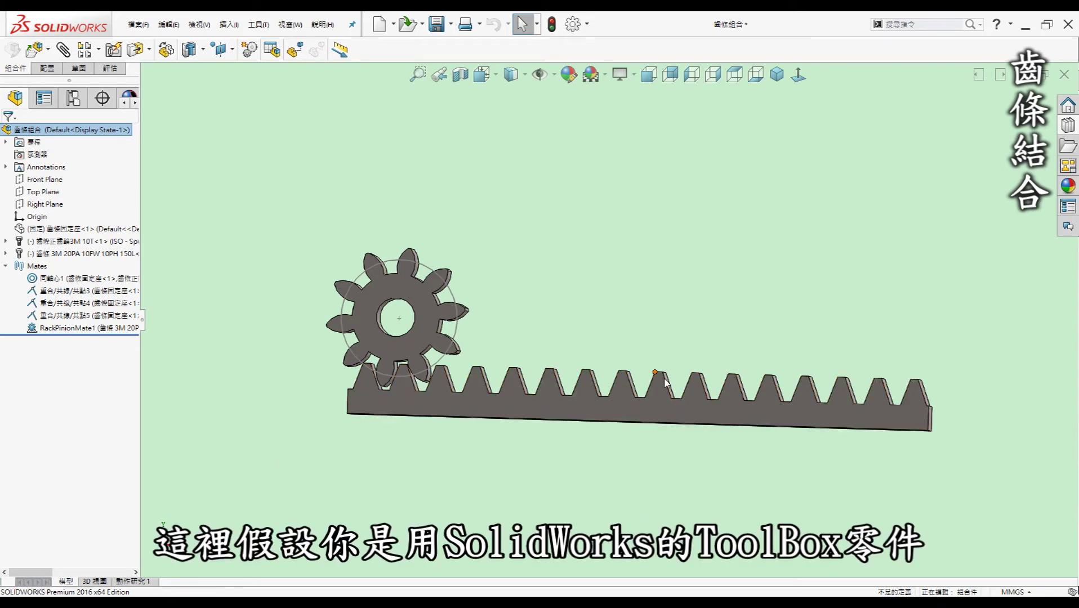
{"action": "left_click", "coordinate": [600, 410]}
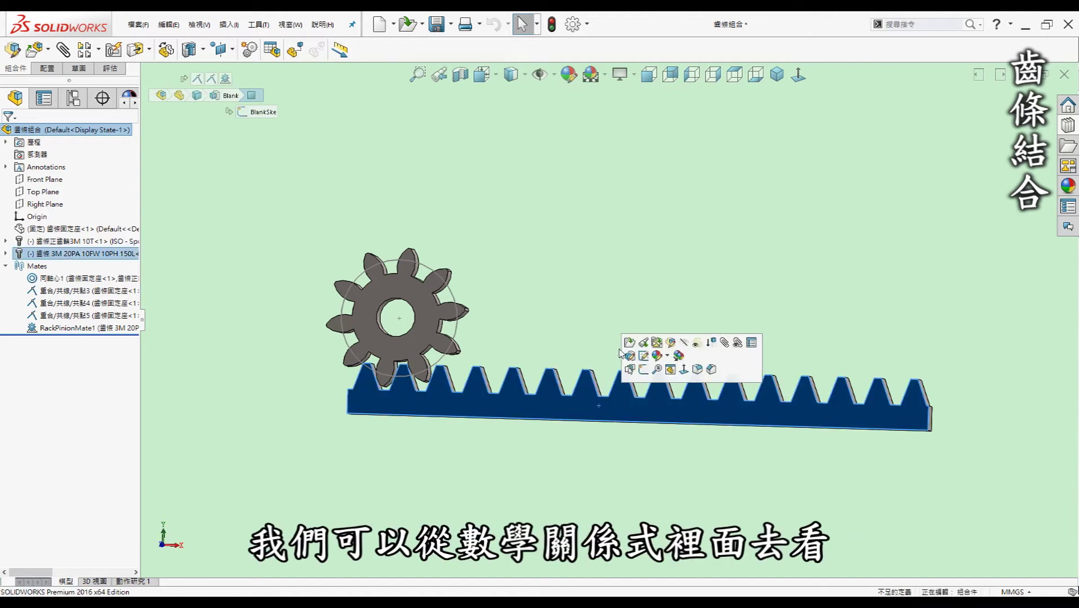
{"action": "key", "text": "ctrl+Tab"}
{"action": "left_click", "coordinate": [596, 343]}
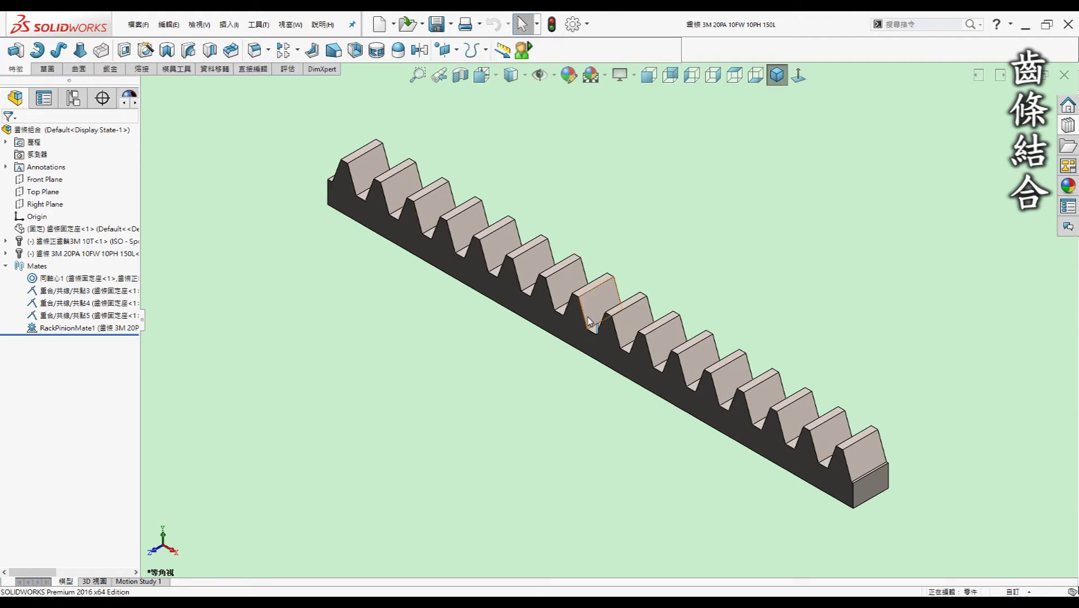
{"action": "left_click", "coordinate": [362, 264]}
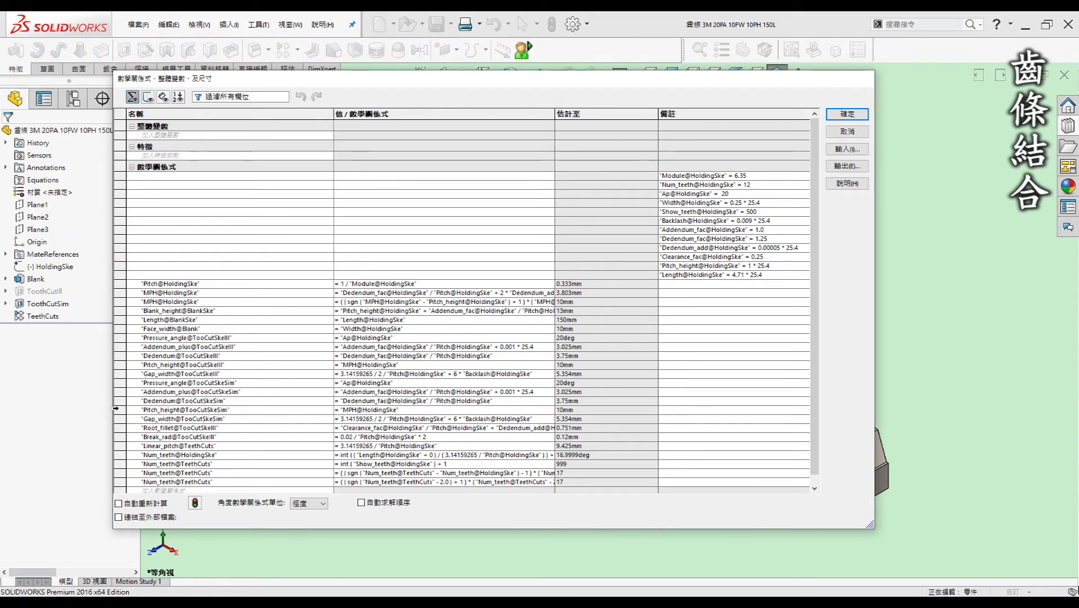
{"action": "left_click", "coordinate": [118, 411]}
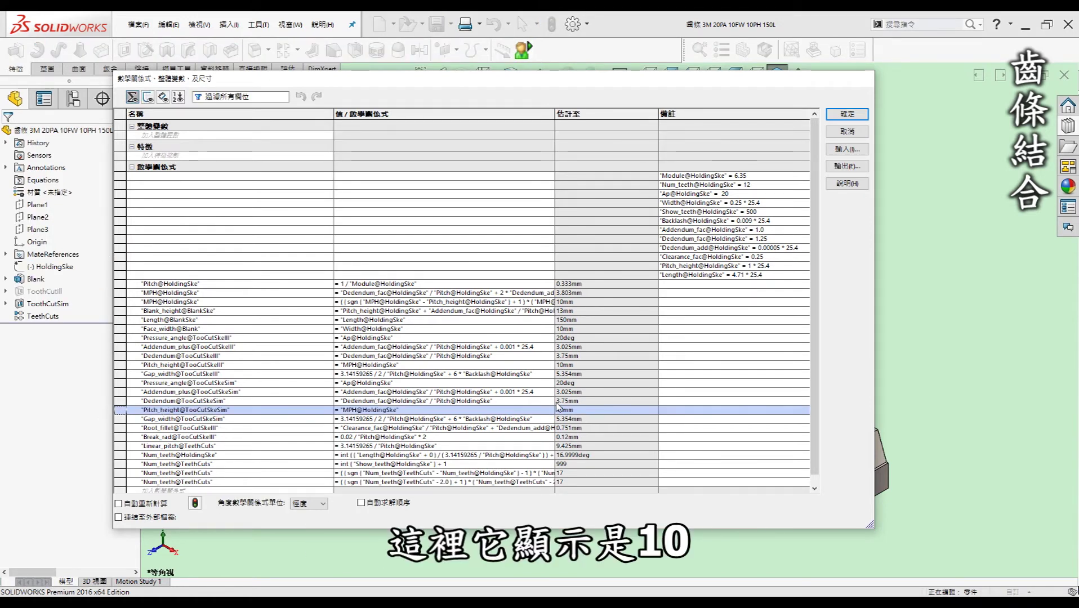
{"action": "left_click", "coordinate": [851, 135]}
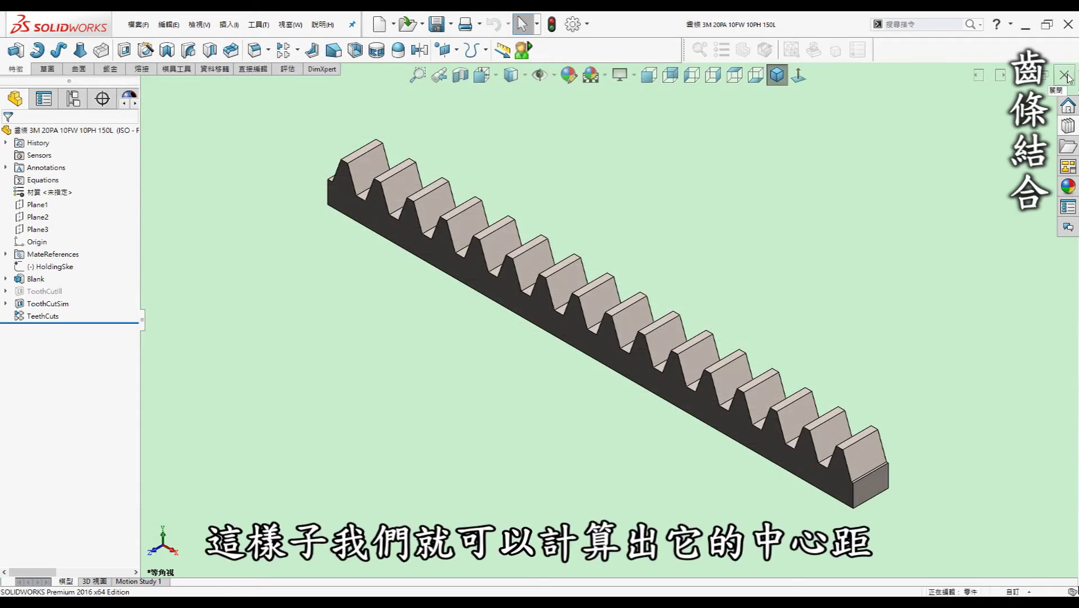
{"action": "key", "text": "ctrl+Tab"}
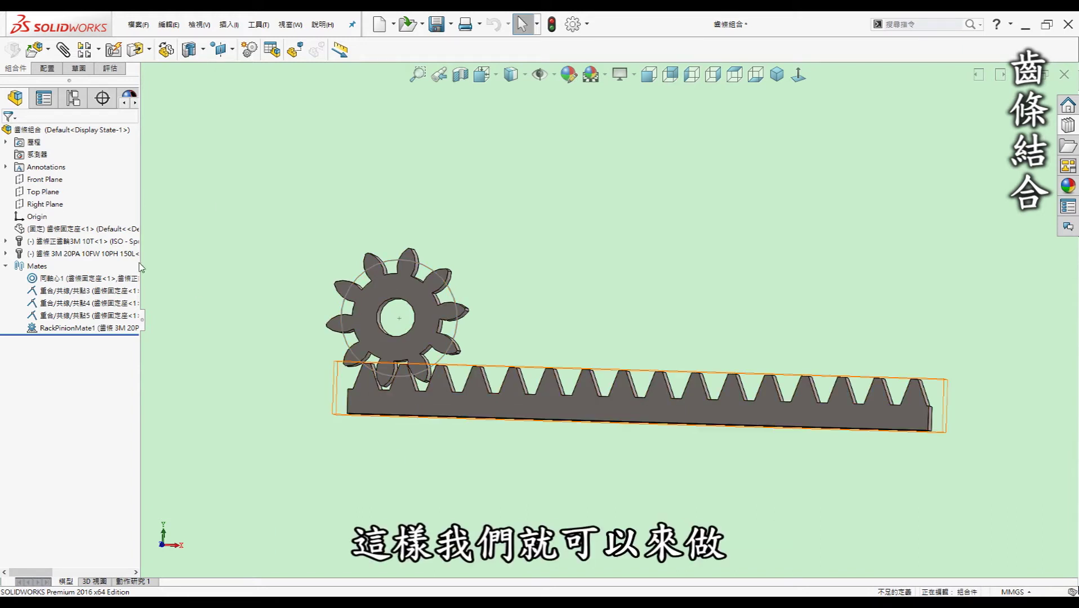
- Switch to Front view and start a new mate with Mechanical Mates expanded
{"action": "left_click", "coordinate": [67, 230]}
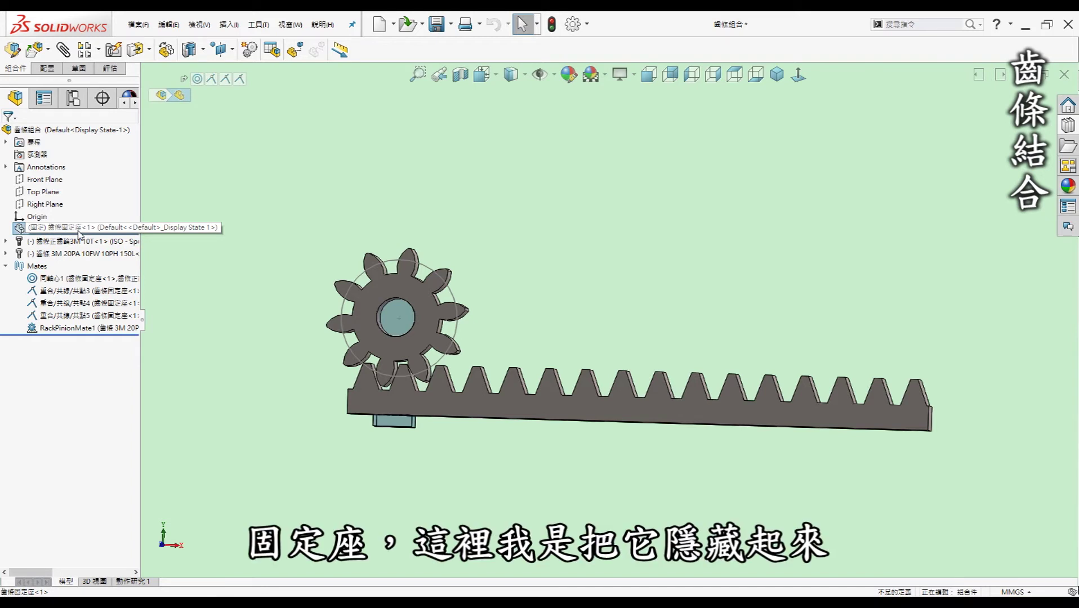
{"action": "left_click", "coordinate": [338, 175]}
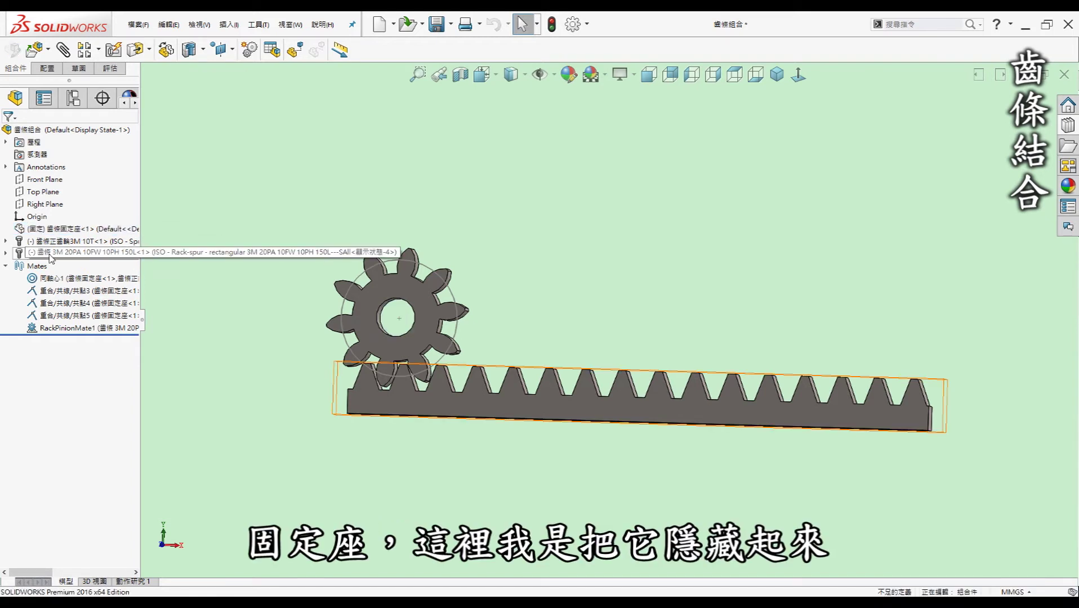
{"action": "key", "text": "ctrl+1"}
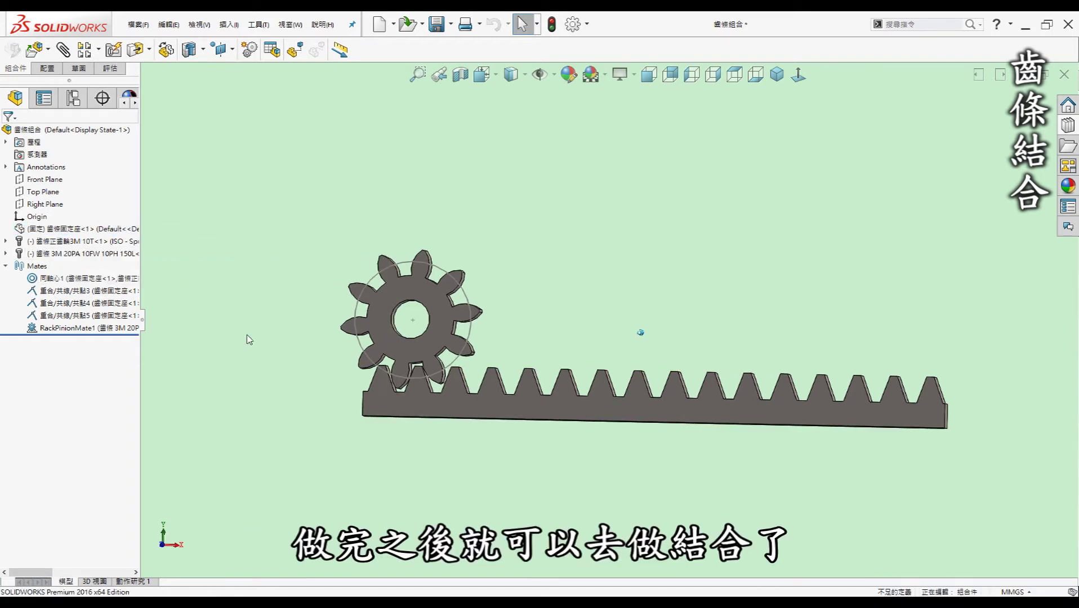
{"action": "left_click", "coordinate": [66, 57]}
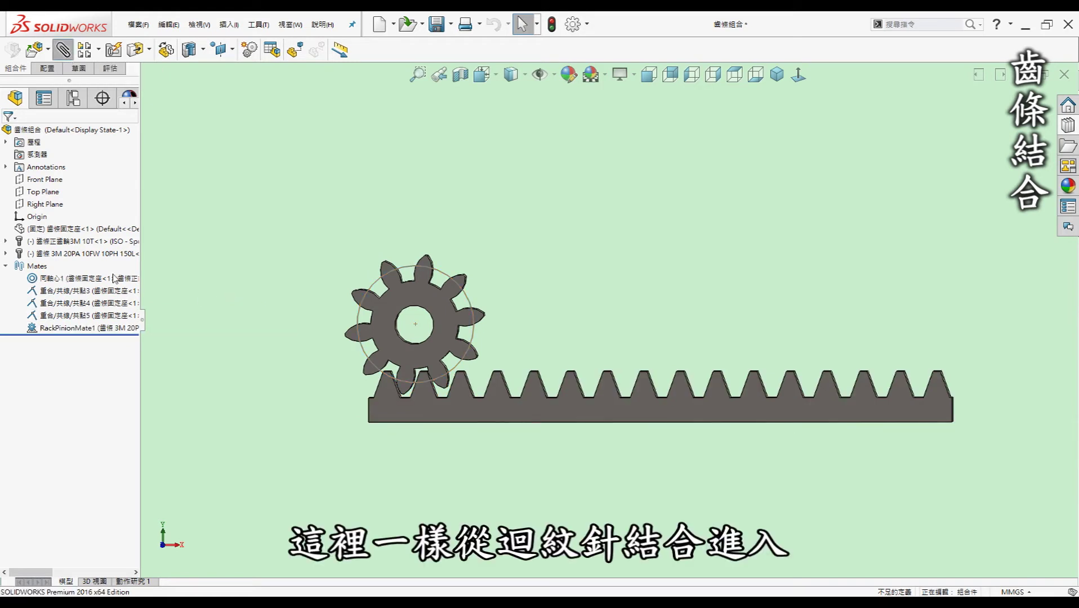
{"action": "left_click", "coordinate": [42, 435]}
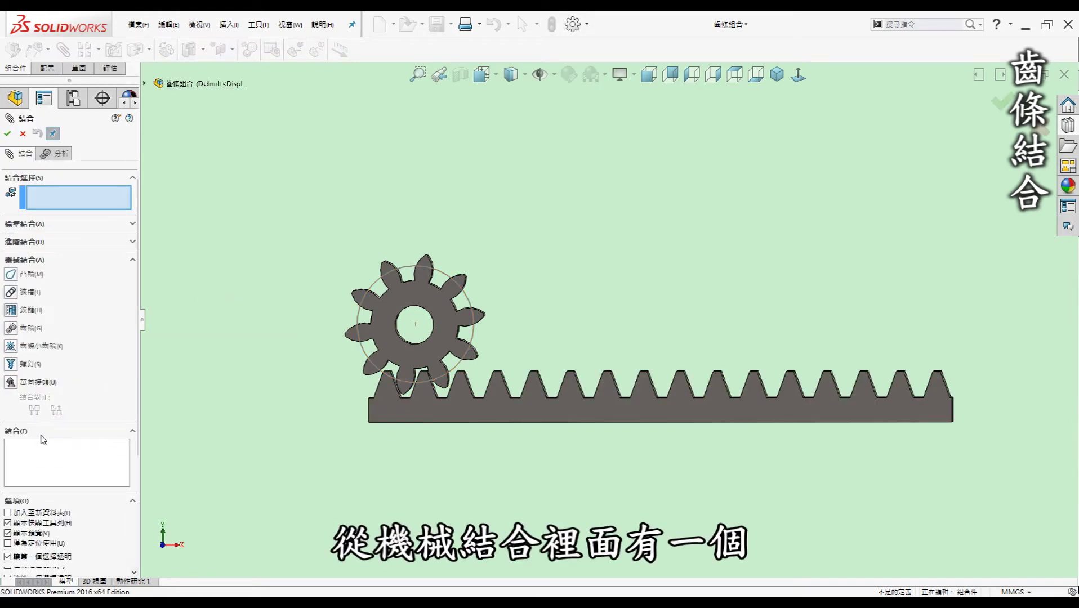
- Add a Rack Pinion mate between rack edge and pinion with 30mm pitch diameter
{"action": "left_click", "coordinate": [22, 348]}
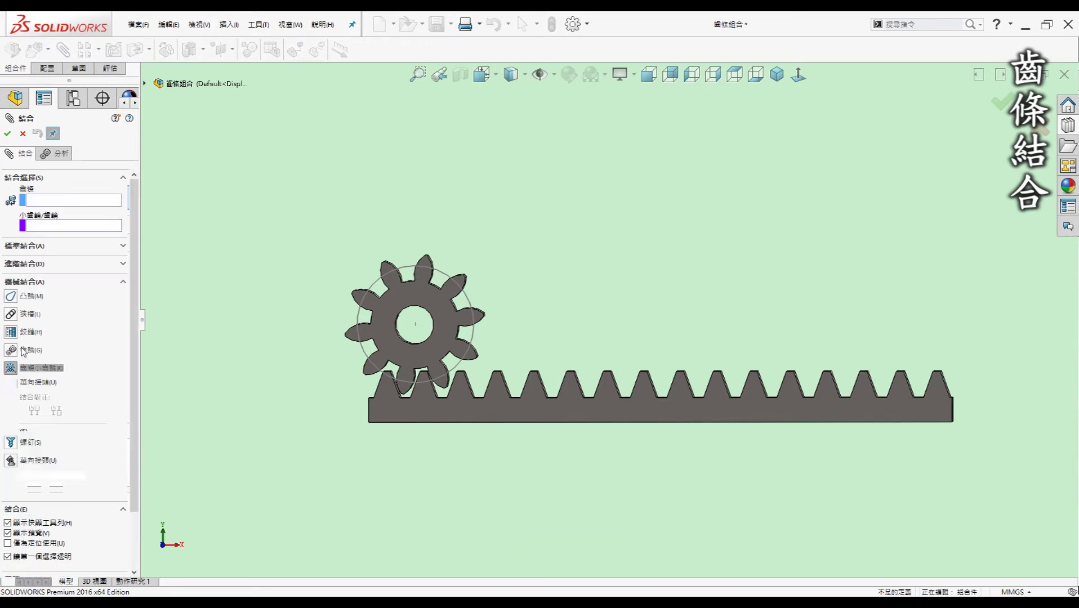
{"action": "left_click", "coordinate": [63, 201]}
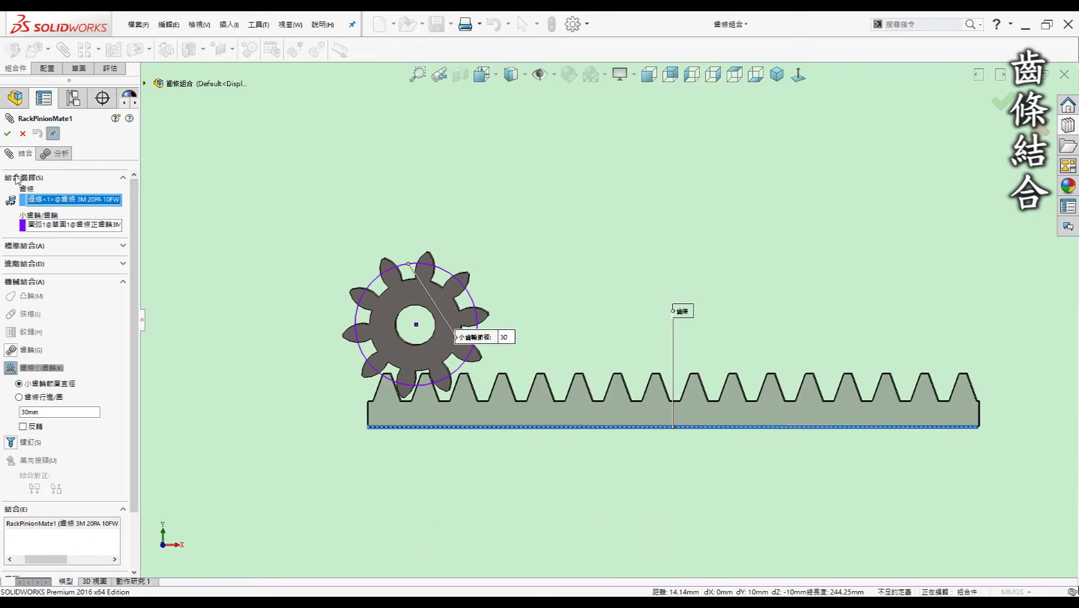
{"action": "scroll", "coordinate": [473, 417], "scroll_direction": "down", "scroll_amount": 3}
{"action": "mouse_move", "coordinate": [473, 417]}
{"action": "middle_mouse_down"}
{"action": "mouse_move", "coordinate": [466, 402]}
{"action": "mouse_move", "coordinate": [361, 368]}
{"action": "mouse_move", "coordinate": [72, 226]}
{"action": "middle_mouse_up"}
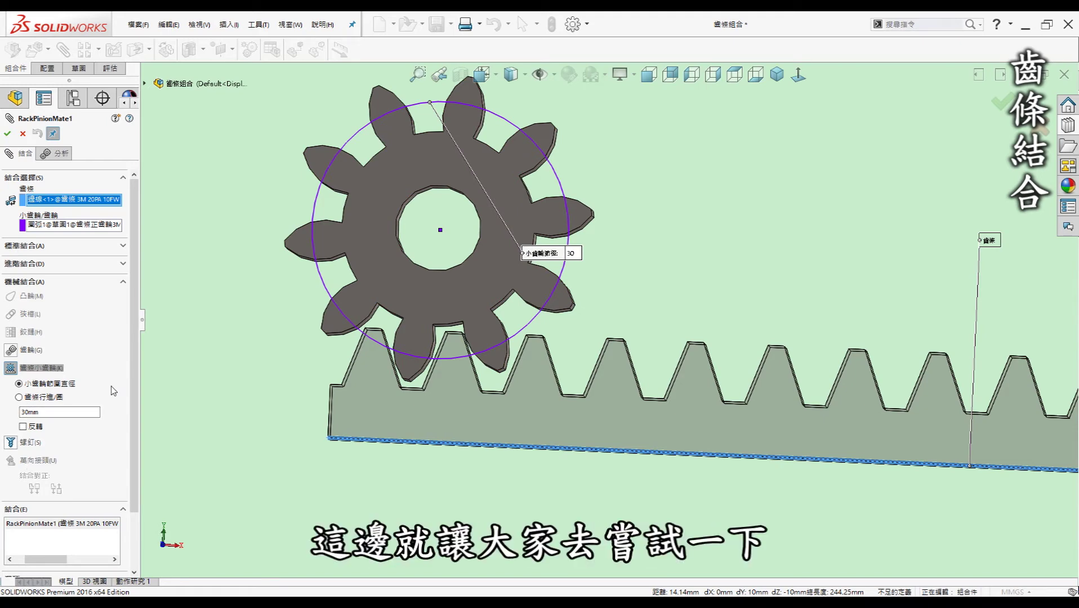
{"action": "left_click", "coordinate": [7, 134]}
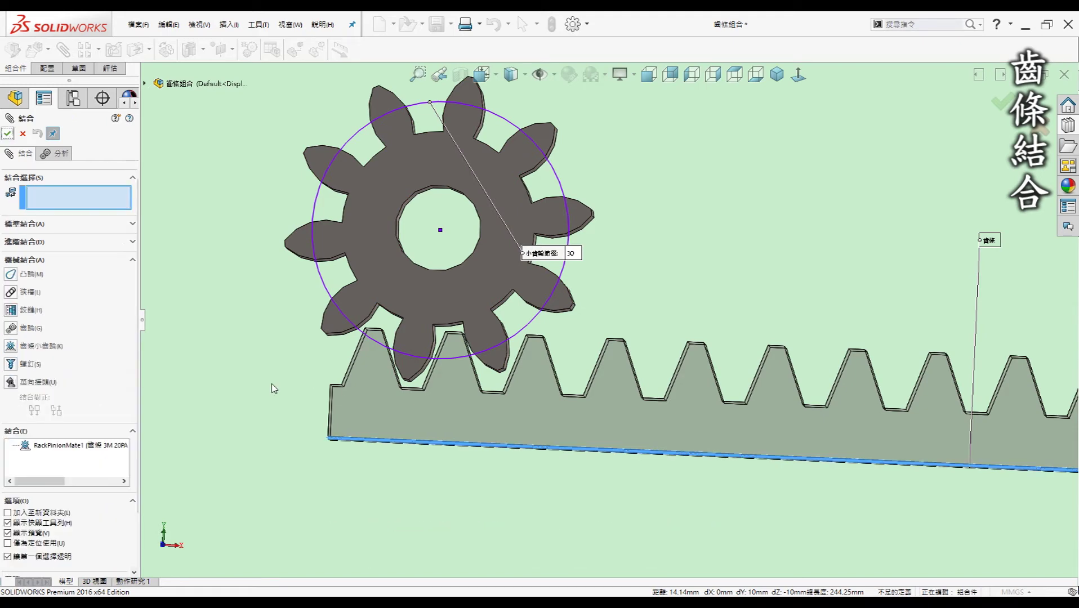
{"action": "left_click", "coordinate": [7, 134]}
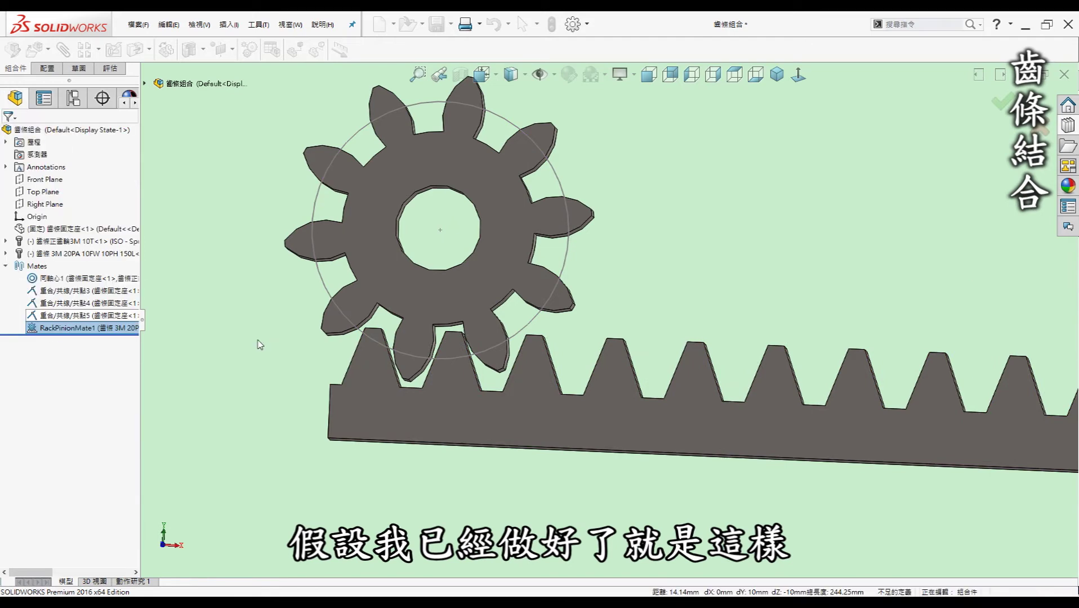
- Drag the pinion to confirm turning it slides the rack
{"action": "scroll", "coordinate": [466, 356], "scroll_direction": "up", "scroll_amount": 2}
{"action": "left_click_drag", "start_coordinate": [467, 357], "coordinate": [520, 340]}
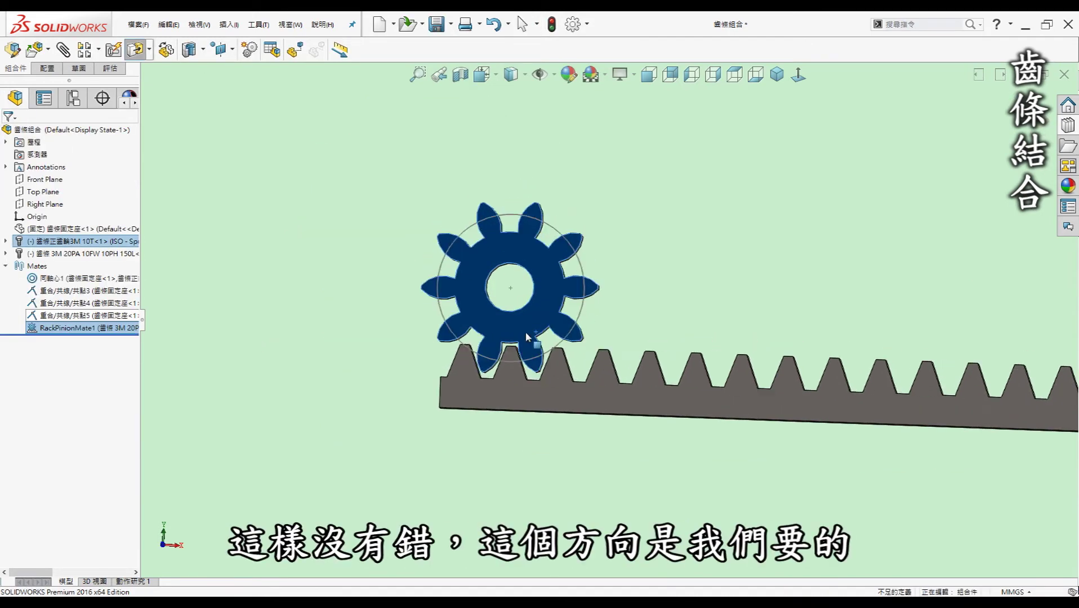
{"action": "left_click_drag", "start_coordinate": [520, 336], "coordinate": [523, 333]}
- Hide the pinion's pitch-circle sketch and fit the gear and rack in view
{"action": "left_click", "coordinate": [10, 248]}
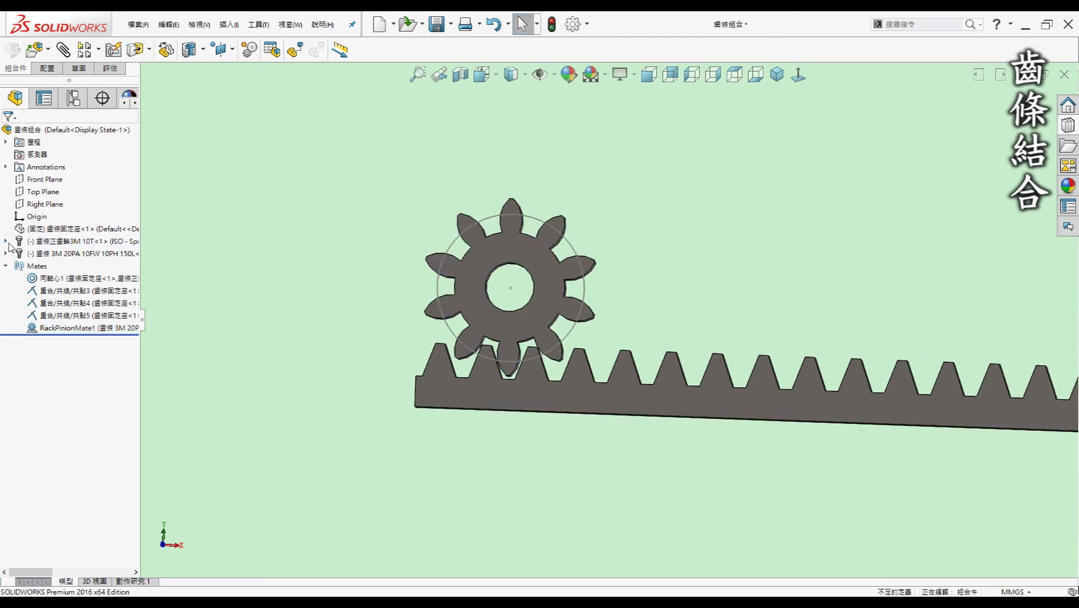
{"action": "left_click", "coordinate": [6, 241]}
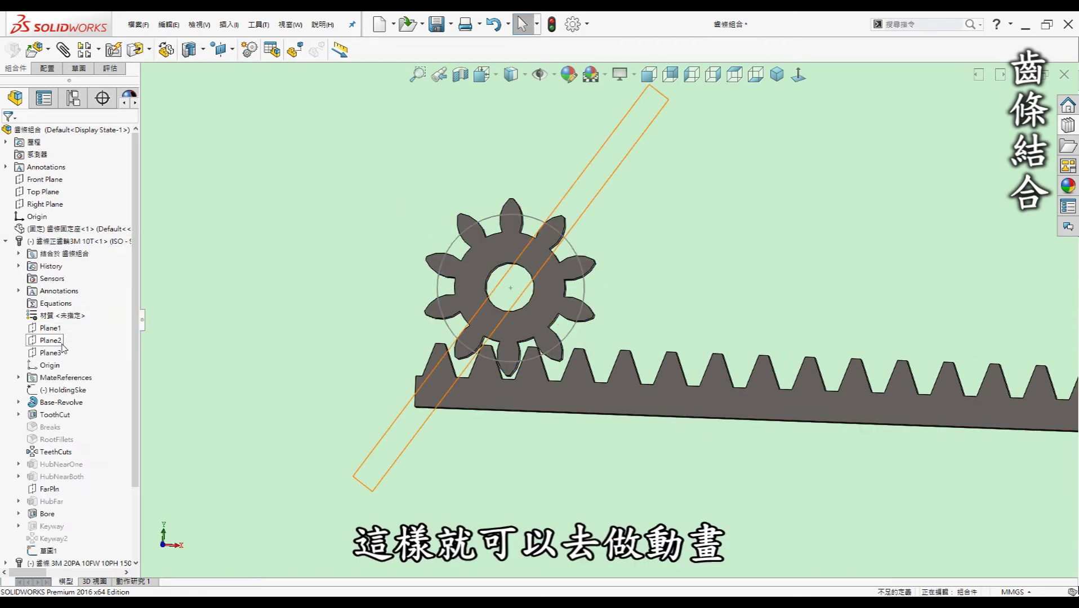
{"action": "left_click", "coordinate": [55, 549]}
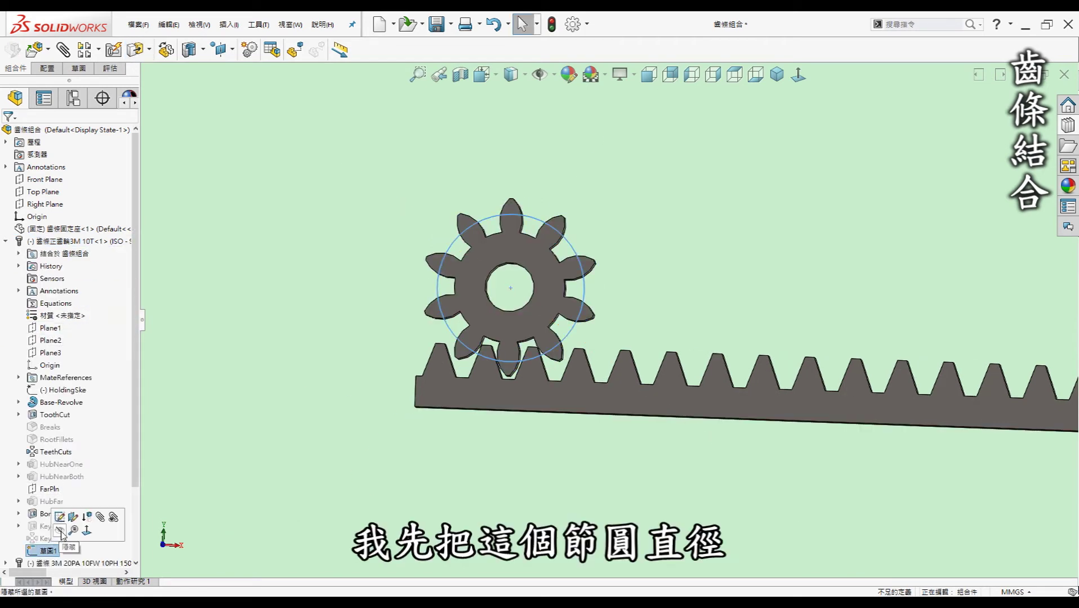
{"action": "left_click", "coordinate": [5, 241]}
{"action": "key", "text": "z"}
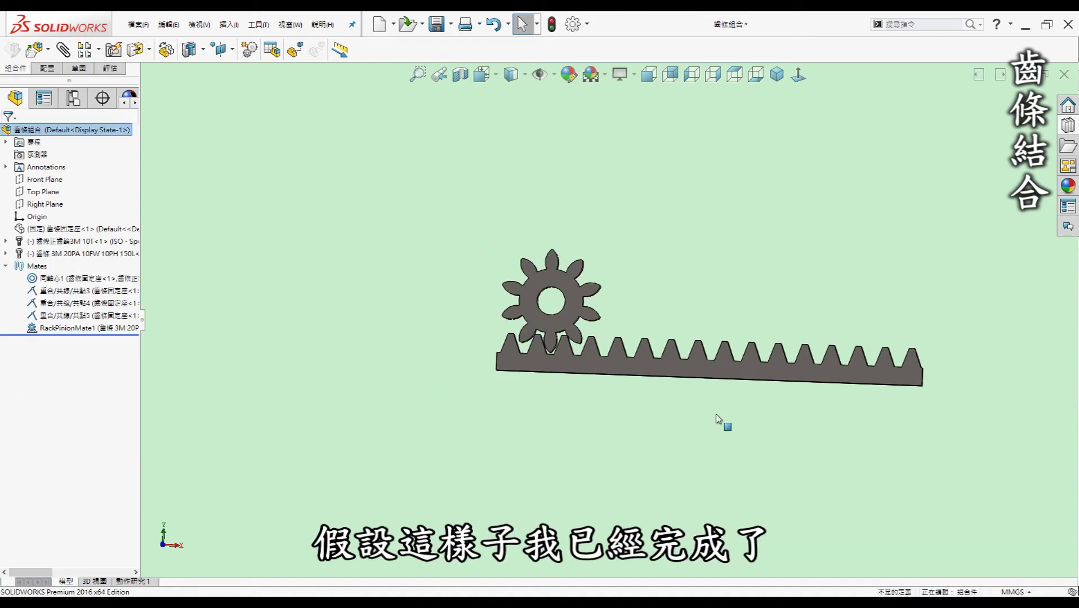
{"action": "left_click", "coordinate": [134, 582]}
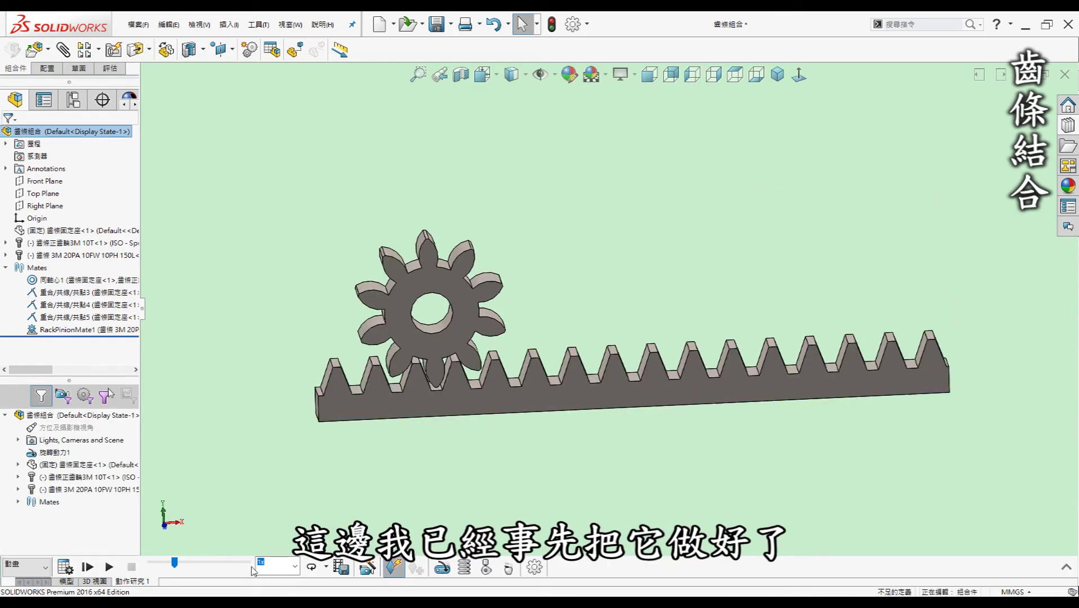
- Set Motion Study 1 playback to Reciprocate and play the rack-and-pinion animation from start
{"action": "middle_click_drag", "start_coordinate": [276, 509], "coordinate": [311, 449]}
{"action": "left_click", "coordinate": [326, 567]}
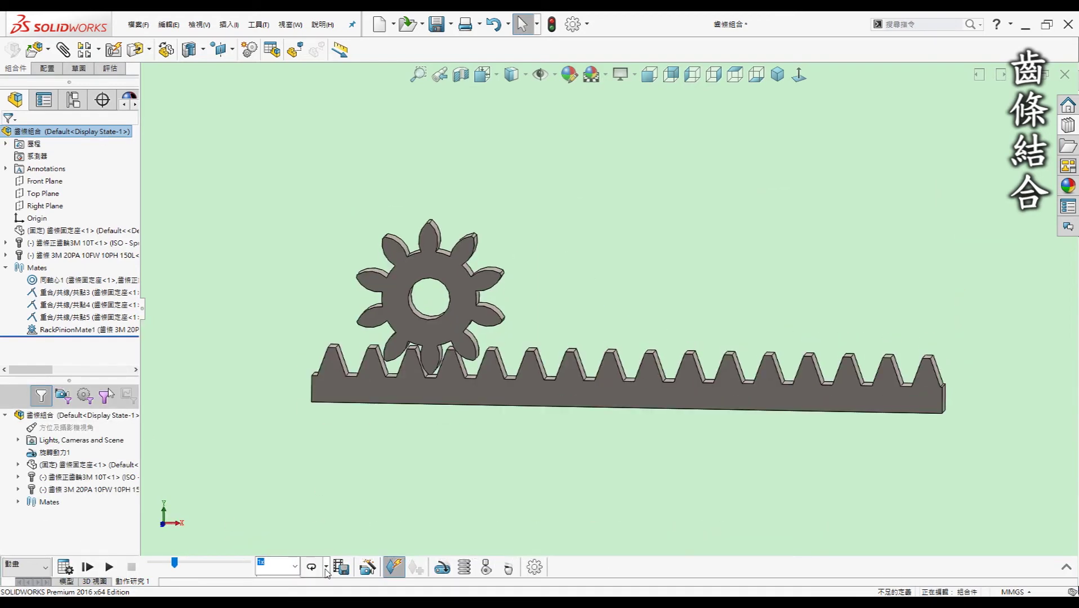
{"action": "left_click", "coordinate": [344, 569]}
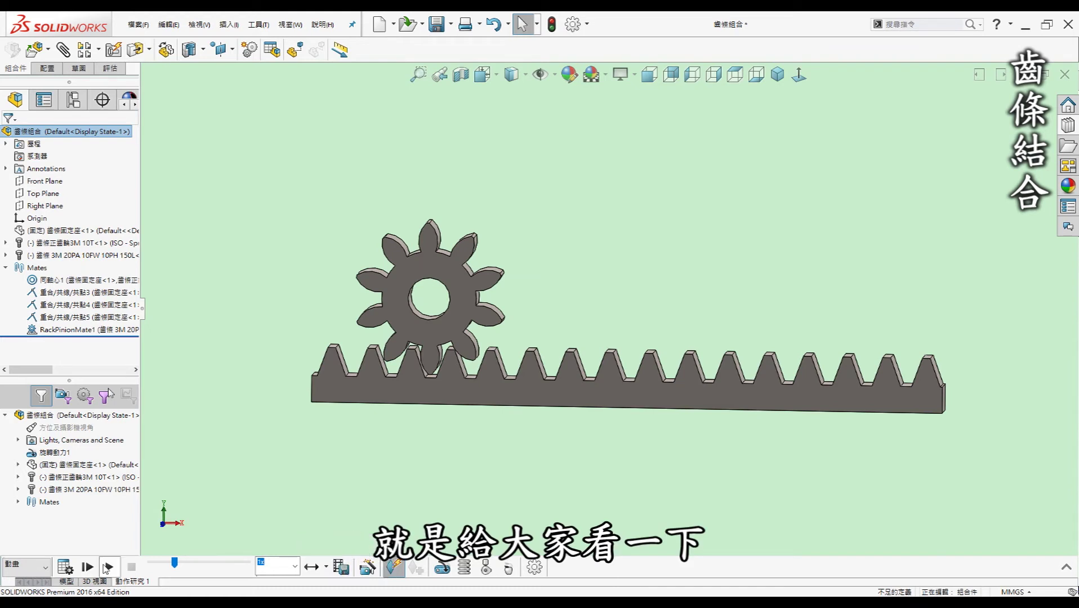
{"action": "left_click", "coordinate": [87, 568]}
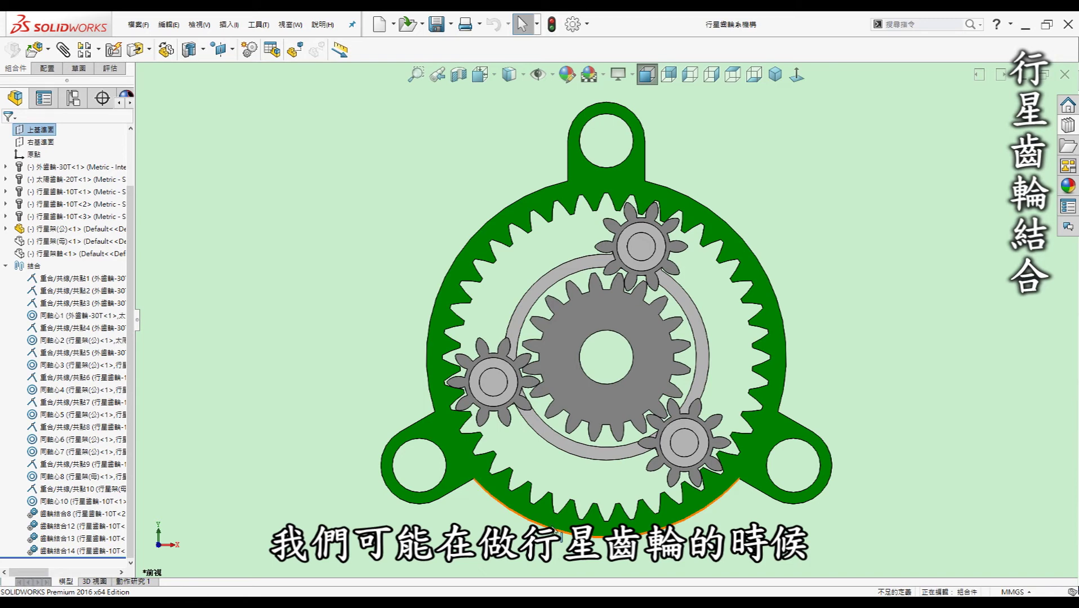
- Fit and zoom around the planetary gear assembly to inspect the gear set
{"action": "key", "text": "f"}
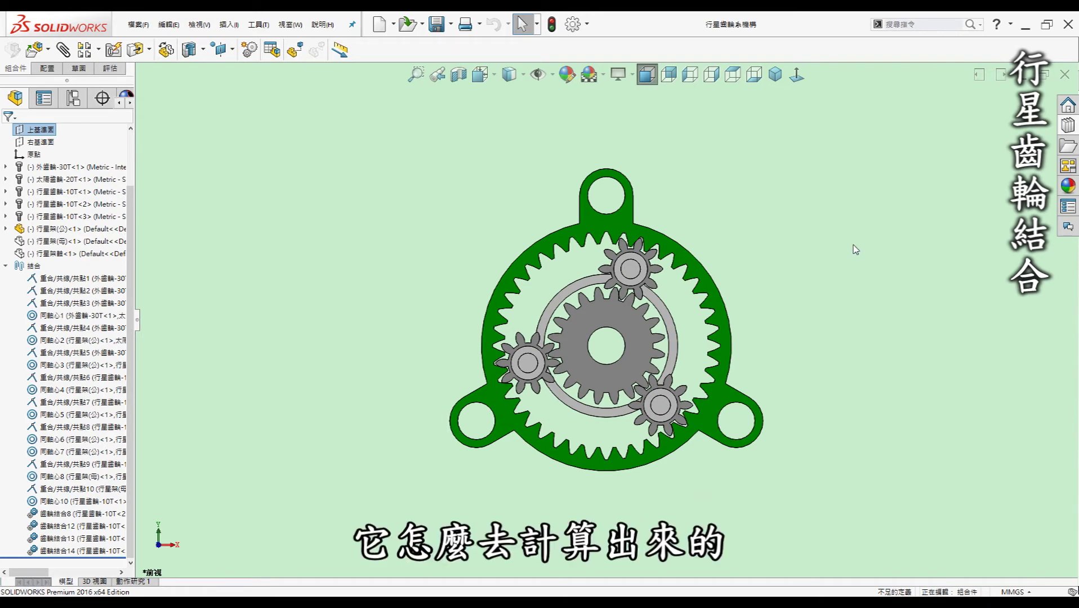
{"action": "scroll", "coordinate": [598, 284], "scroll_direction": "down", "scroll_amount": 3}
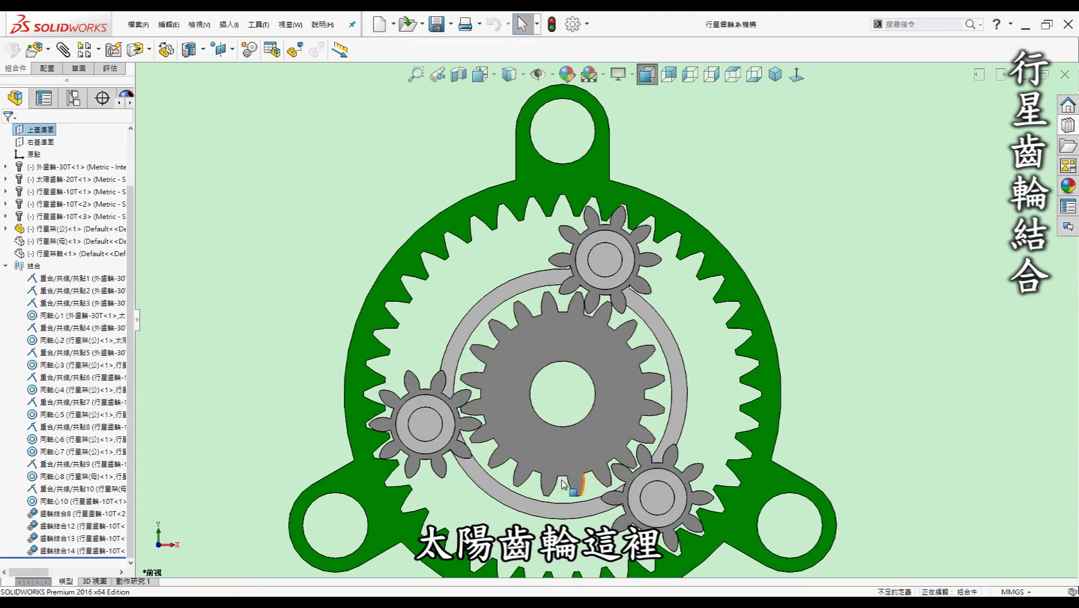
{"action": "scroll", "coordinate": [556, 262], "scroll_direction": "up", "scroll_amount": 1}
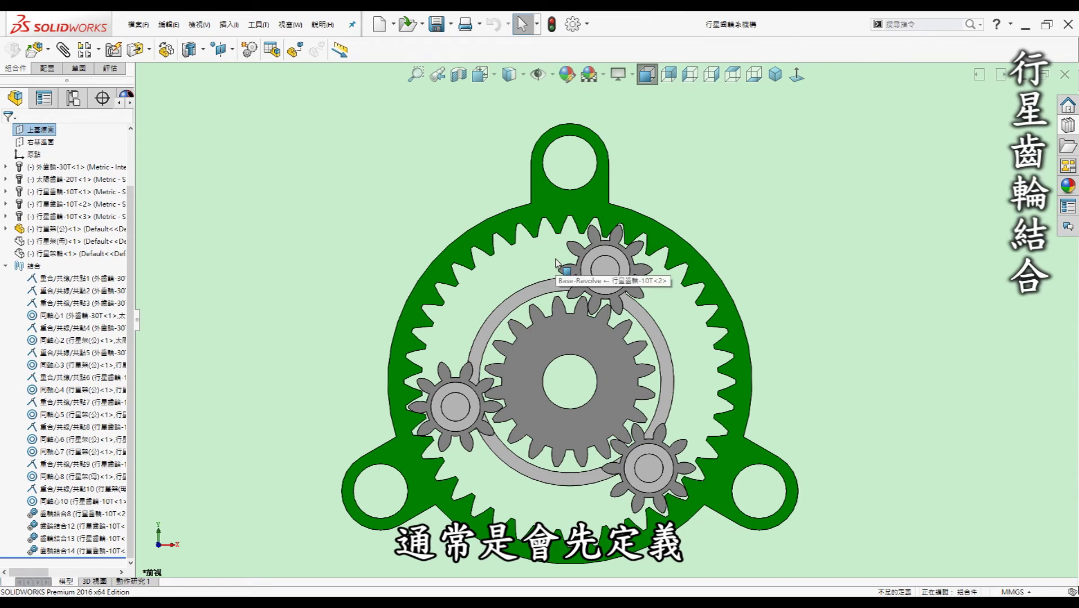
{"action": "scroll", "coordinate": [591, 338], "scroll_direction": "up", "scroll_amount": 1}
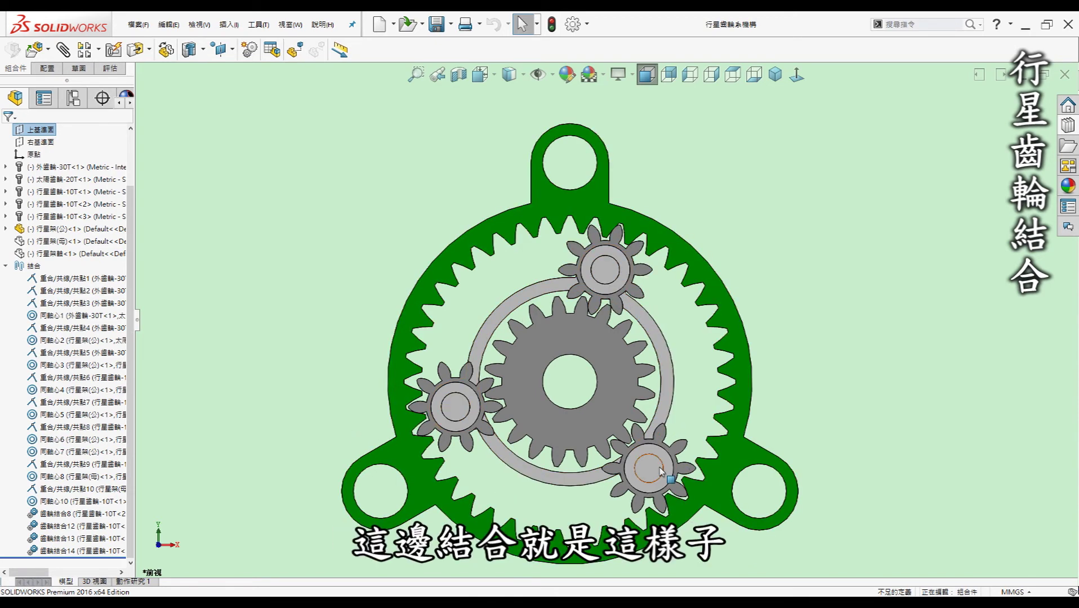
{"action": "scroll", "coordinate": [579, 232], "scroll_direction": "down", "scroll_amount": 2}
{"action": "scroll", "coordinate": [566, 265], "scroll_direction": "down", "scroll_amount": 2}
{"action": "scroll", "coordinate": [555, 293], "scroll_direction": "down", "scroll_amount": 2}
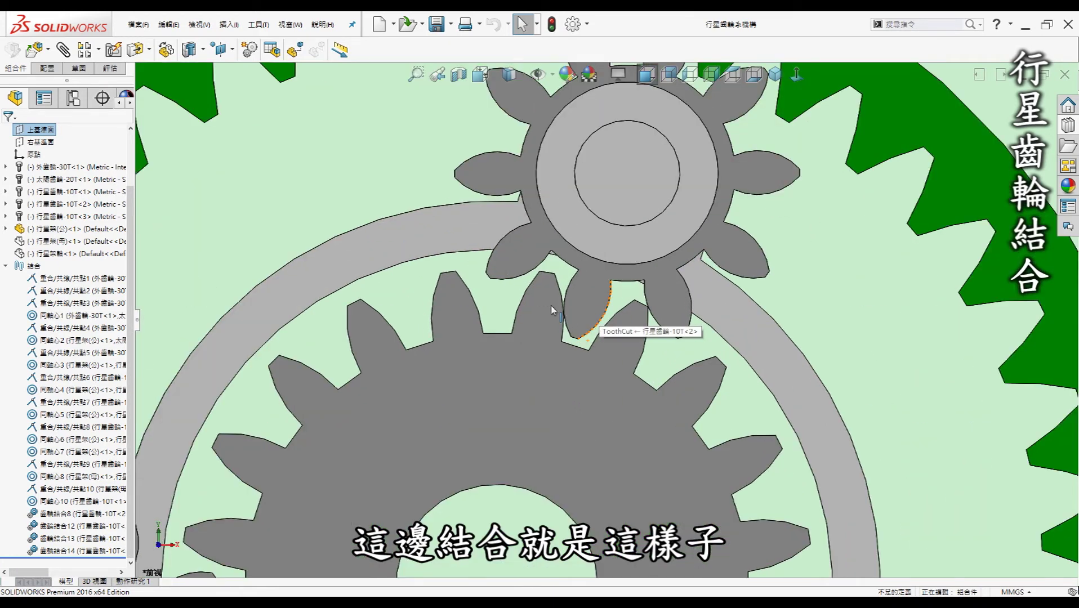
{"action": "scroll", "coordinate": [552, 304], "scroll_direction": "down", "scroll_amount": 2}
{"action": "scroll", "coordinate": [597, 304], "scroll_direction": "up", "scroll_amount": 3}
{"action": "scroll", "coordinate": [586, 333], "scroll_direction": "up", "scroll_amount": 2}
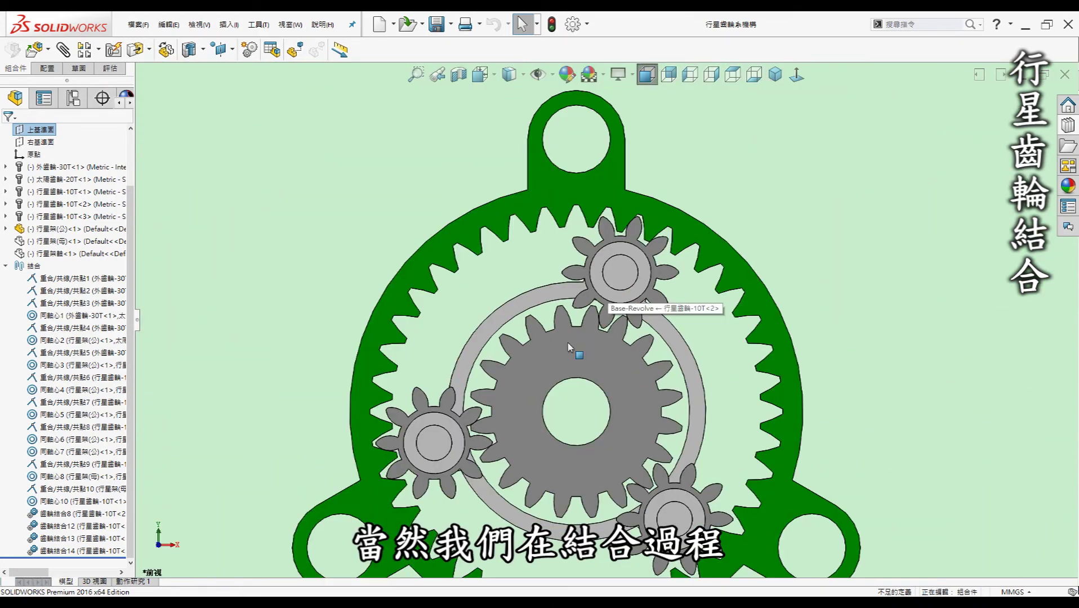
- Drag the 20T sun gear so the three 10T planets orbit inside the 30T ring
{"action": "left_click", "coordinate": [582, 340]}
{"action": "mouse_move", "coordinate": [586, 333]}
{"action": "left_mouse_down"}
{"action": "mouse_move", "coordinate": [567, 332]}
{"action": "mouse_move", "coordinate": [584, 322]}
{"action": "left_mouse_up"}
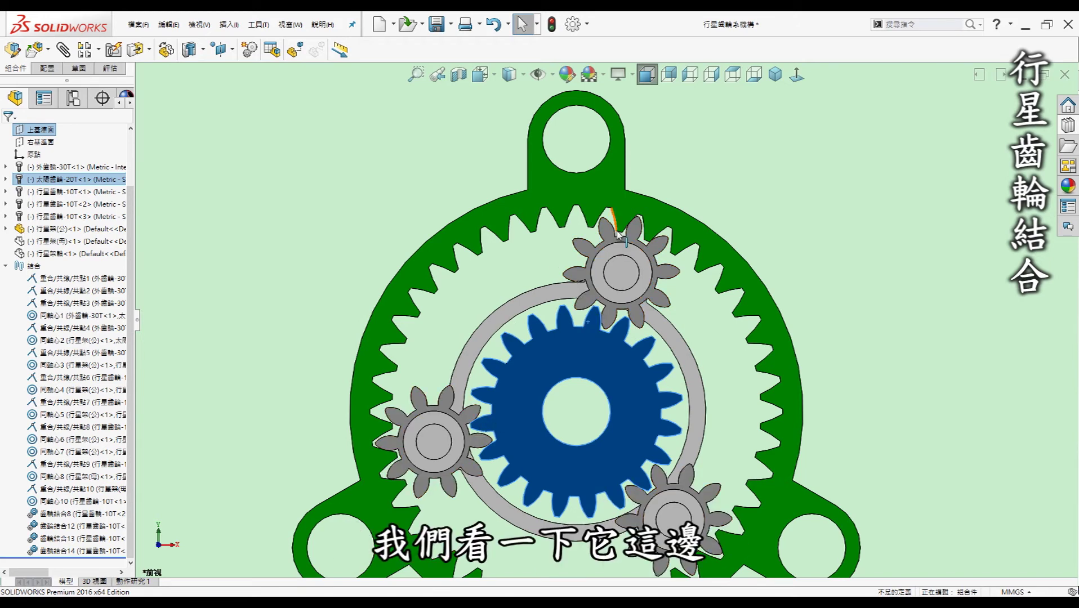
{"action": "left_click_drag", "start_coordinate": [624, 338], "coordinate": [643, 350]}
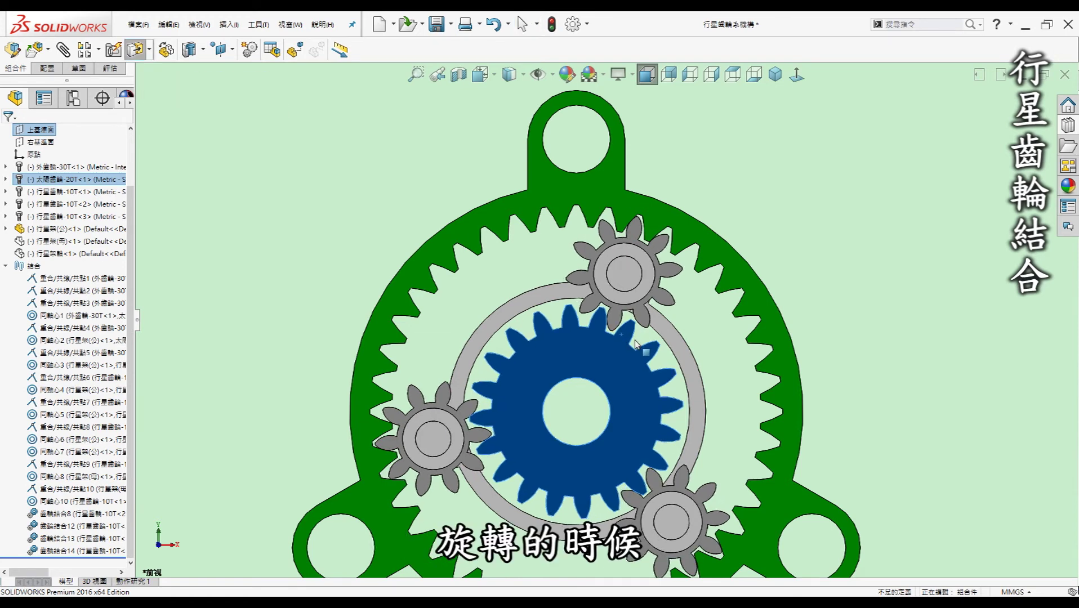
{"action": "mouse_move", "coordinate": [651, 483]}
{"action": "left_mouse_down"}
{"action": "mouse_move", "coordinate": [605, 496]}
{"action": "mouse_move", "coordinate": [797, 304]}
{"action": "left_mouse_up"}
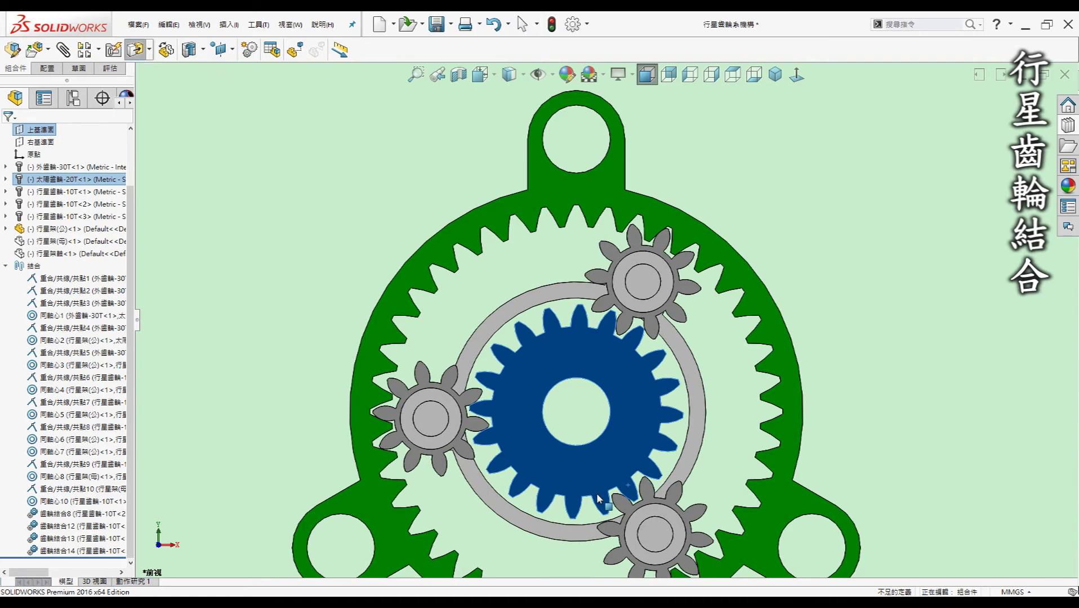
{"action": "key", "text": "z"}
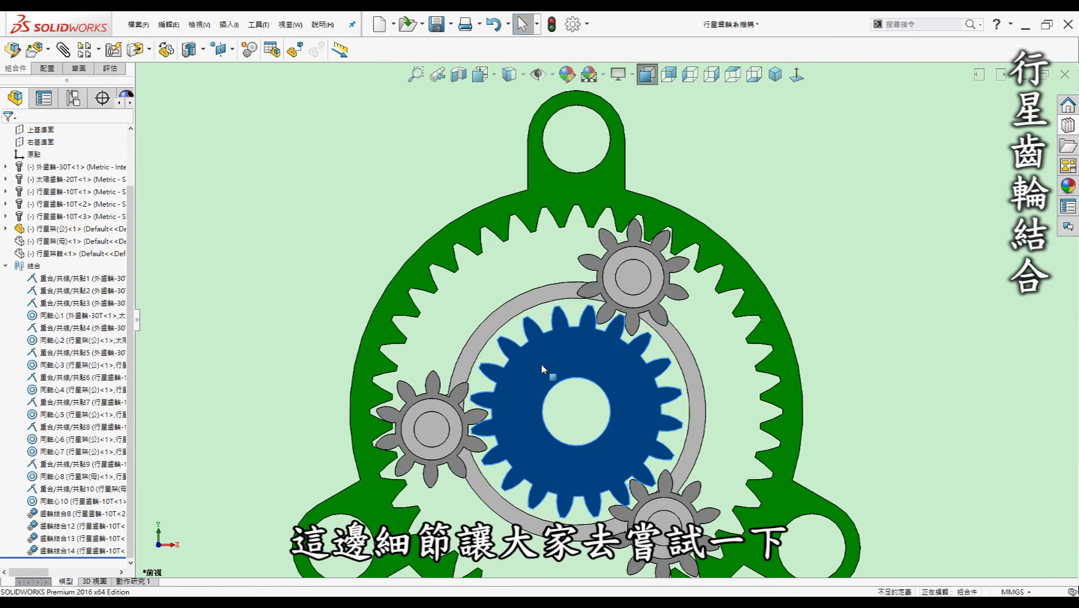
{"action": "key", "text": "Escape"}
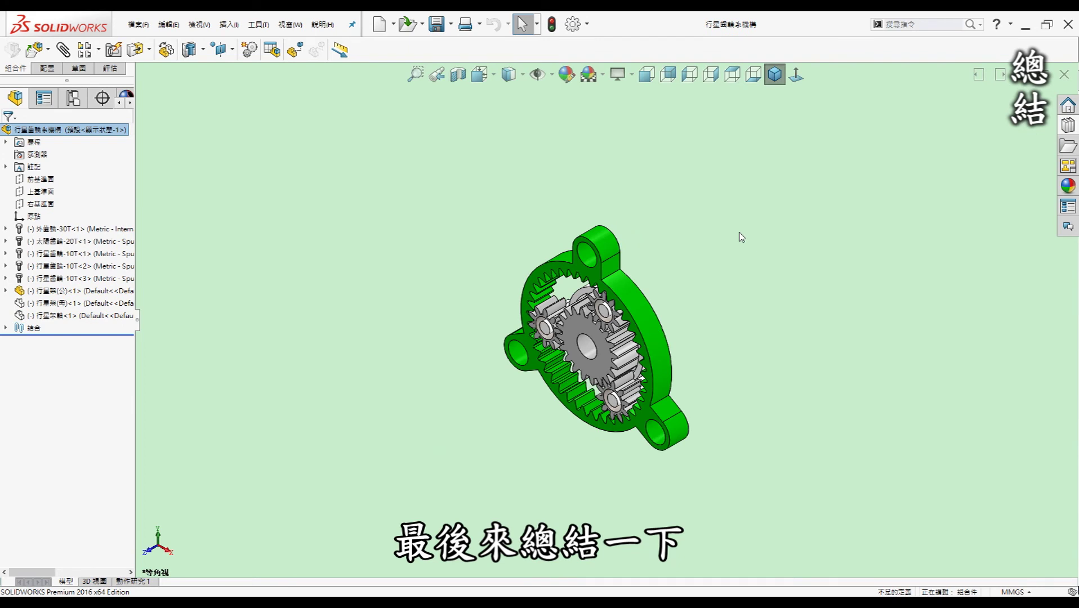
- Switch the planetary gear assembly to the front view
{"action": "key", "text": "ctrl+1"}
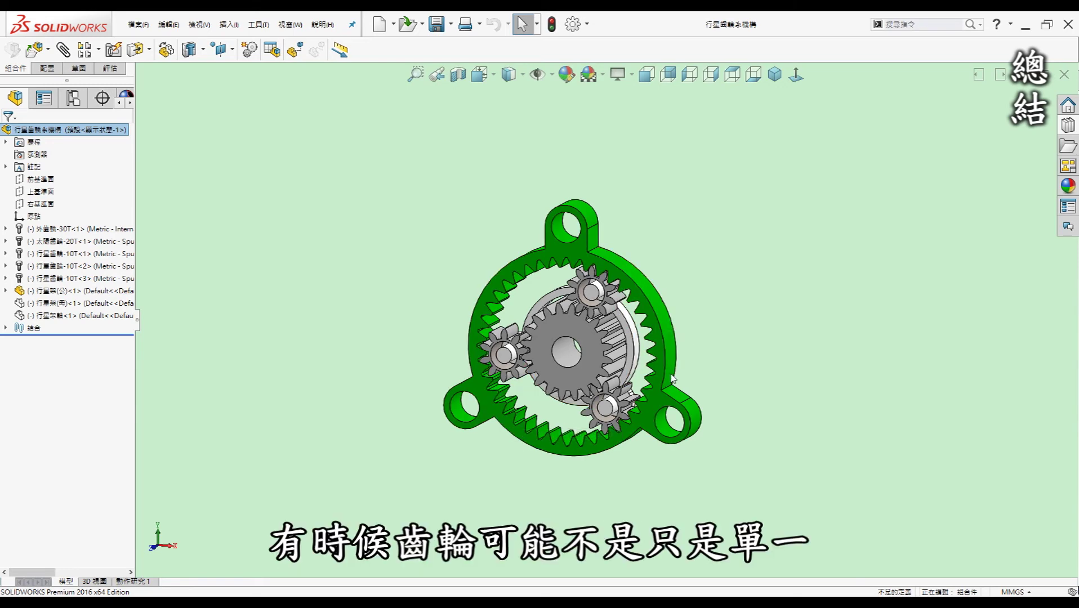
- Orbit the planetary set to inspect the ring, then view the 1:3 gear pair's motion study up close
{"action": "mouse_move", "coordinate": [641, 366]}
{"action": "middle_mouse_down"}
{"action": "mouse_move", "coordinate": [562, 363]}
{"action": "mouse_move", "coordinate": [597, 348]}
{"action": "middle_mouse_up"}
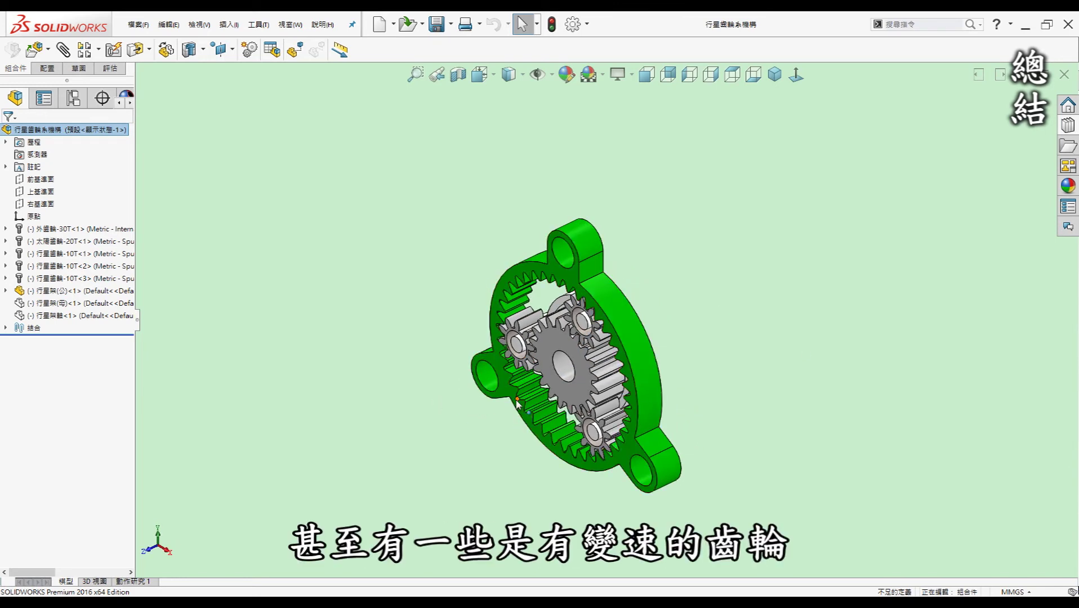
{"action": "middle_click_drag", "start_coordinate": [375, 431], "coordinate": [467, 400]}
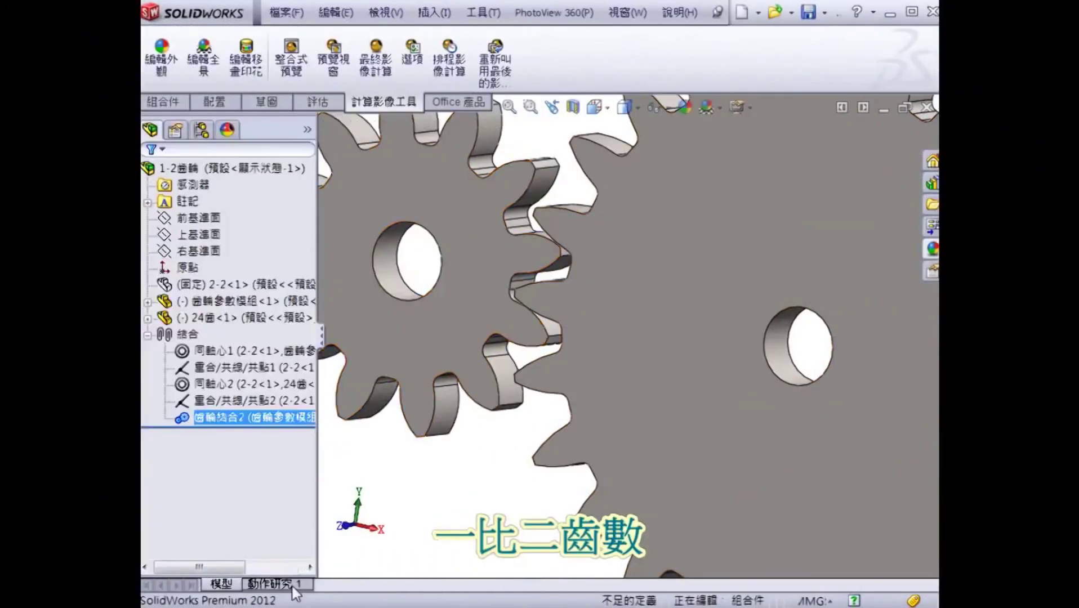
{"action": "left_click", "coordinate": [291, 584]}
{"action": "scroll", "coordinate": [564, 261], "scroll_direction": "down", "scroll_amount": 5}
{"action": "scroll", "coordinate": [592, 390], "scroll_direction": "down", "scroll_amount": 3}
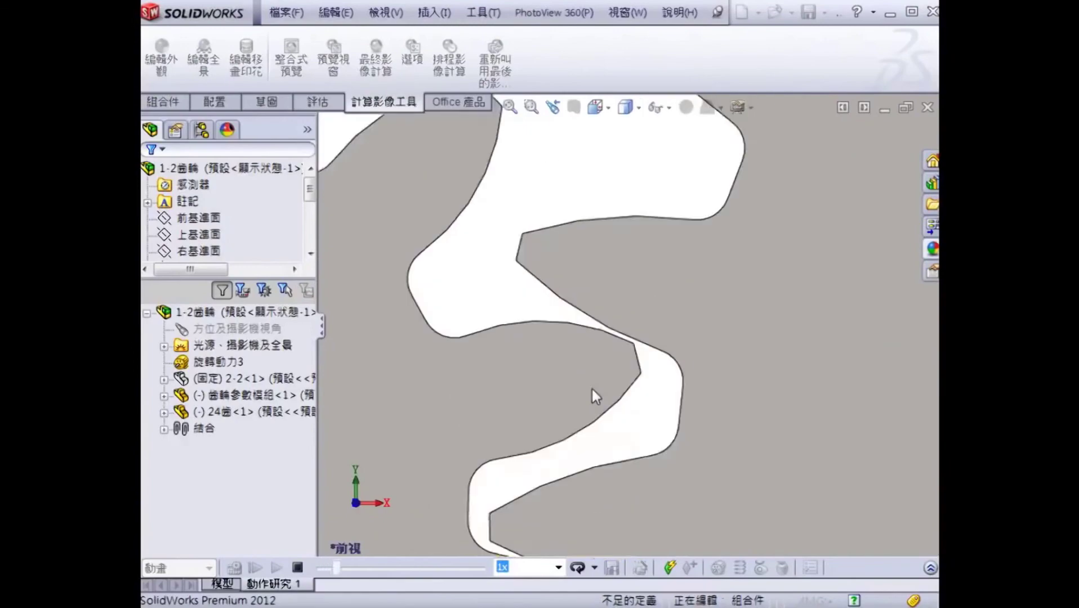
{"action": "scroll", "coordinate": [574, 341], "scroll_direction": "down", "scroll_amount": 3}
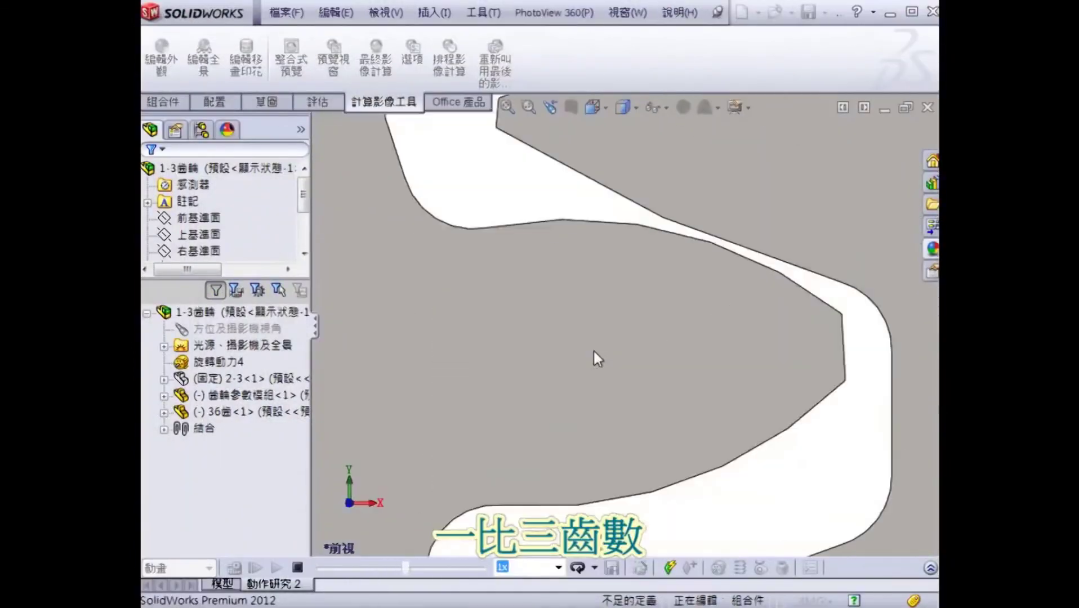
{"action": "scroll", "coordinate": [594, 351], "scroll_direction": "up", "scroll_amount": 5}
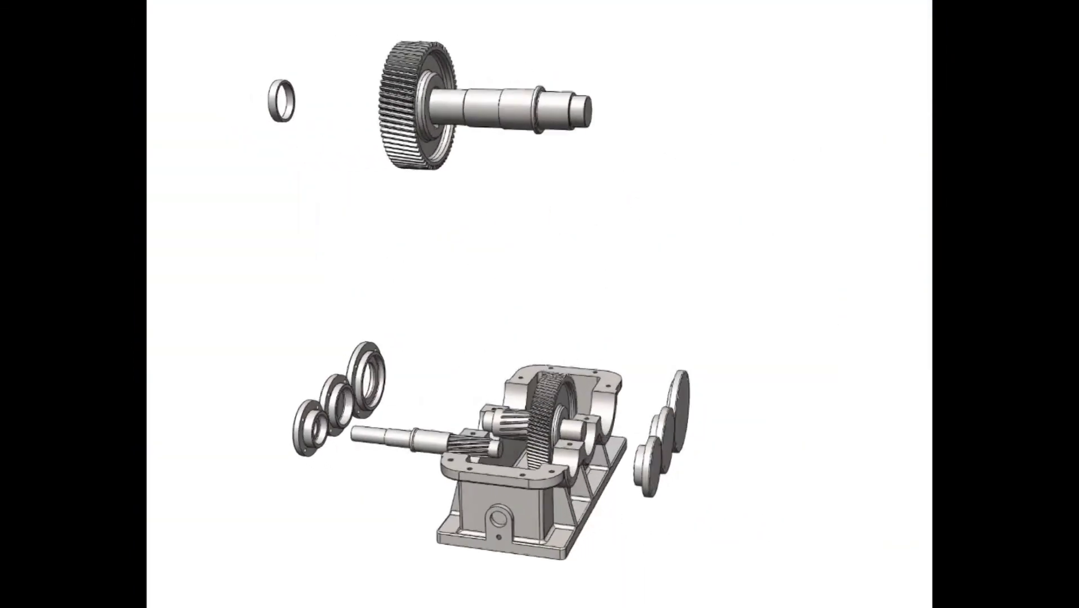